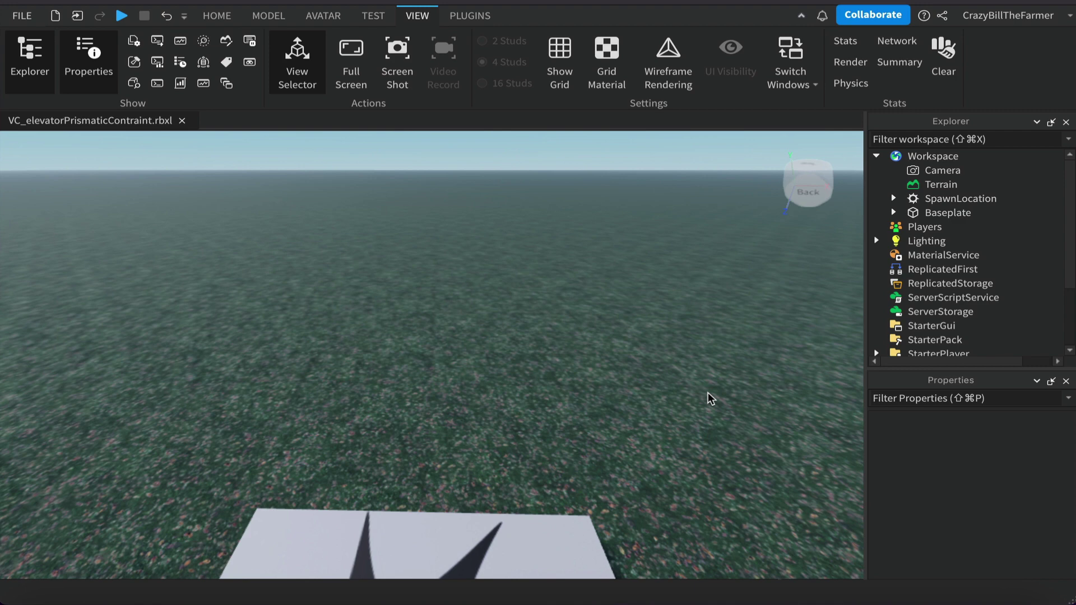
- Insert a new part from the Home tab and name it shaftPart
{"action": "left_click", "coordinate": [217, 17]}
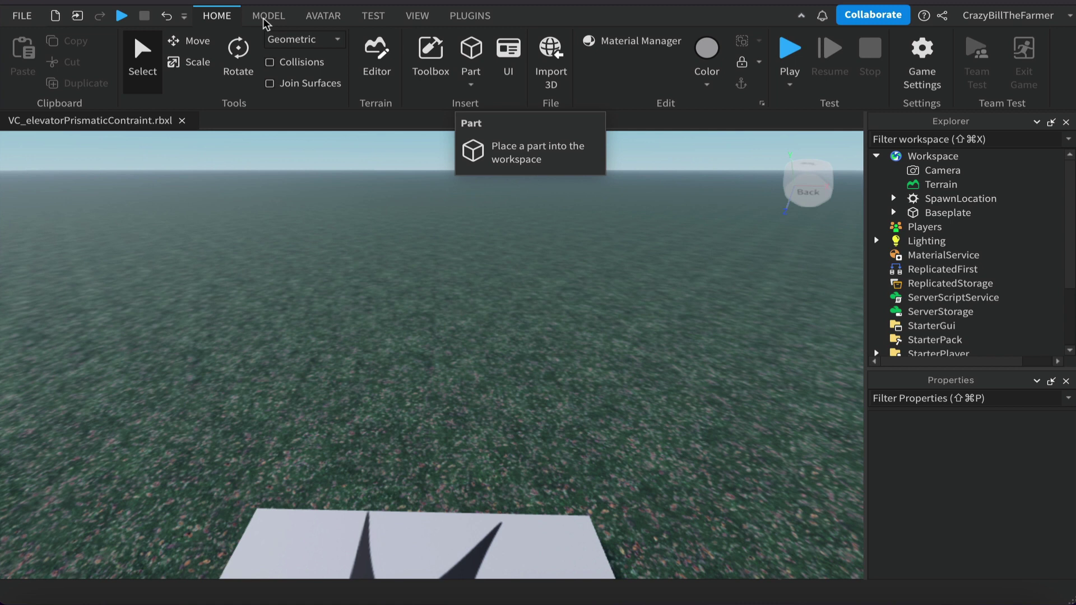
{"action": "left_click", "coordinate": [473, 53]}
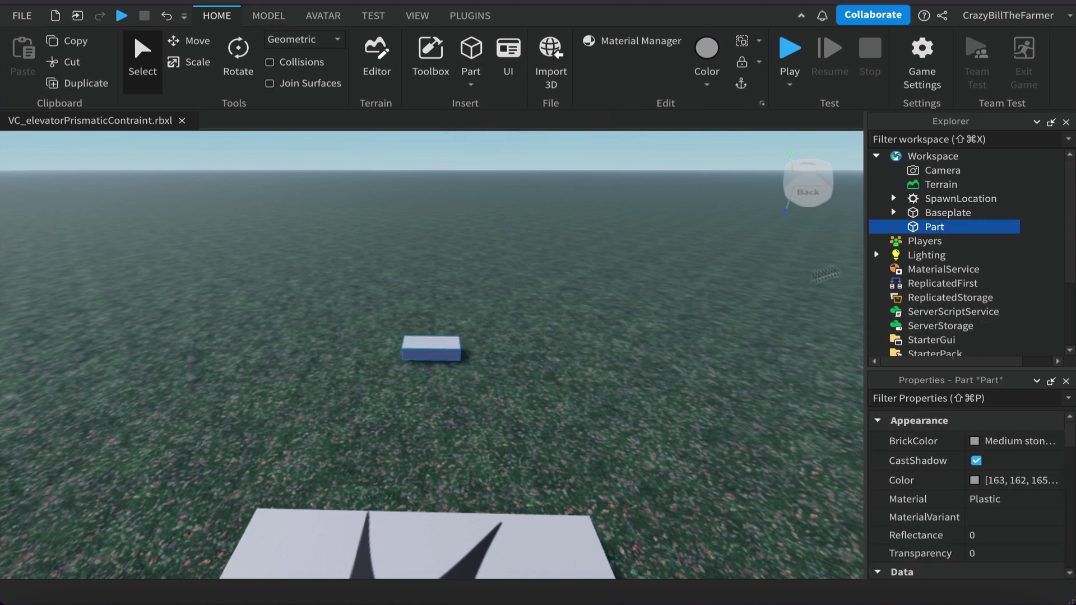
{"action": "left_click", "coordinate": [935, 228]}
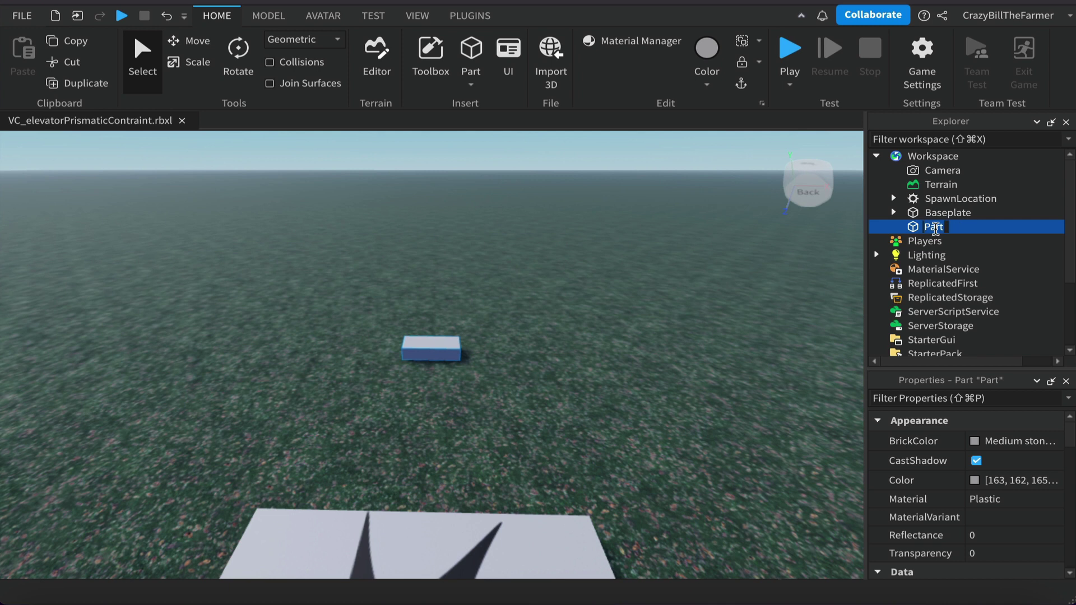
{"action": "type", "text": "shaftPart"}
{"action": "key", "text": "Return"}
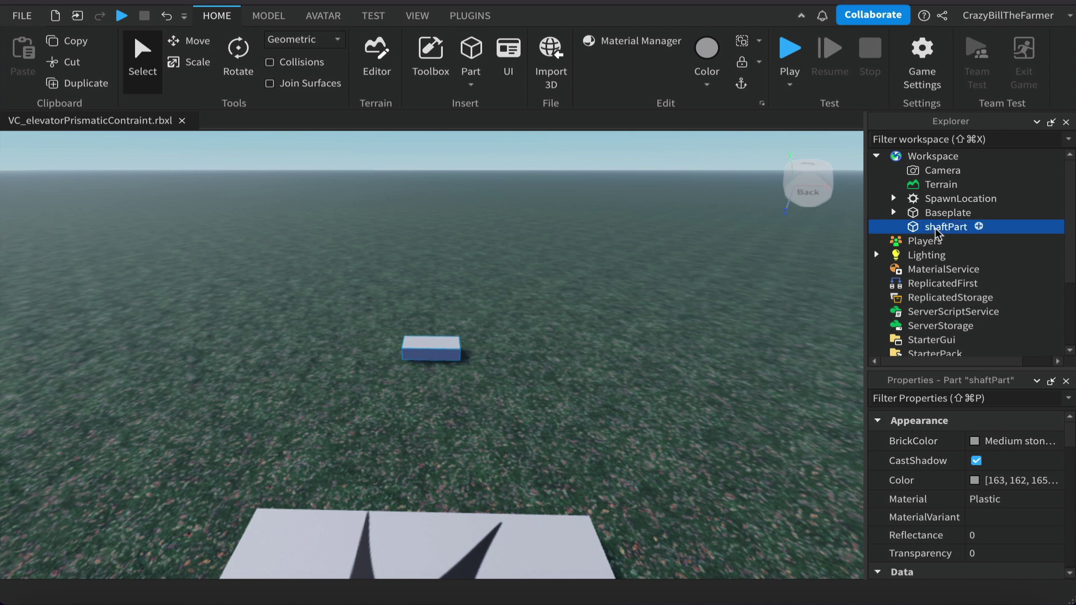
- Insert a second part and name it slidePart
{"action": "left_click", "coordinate": [472, 55]}
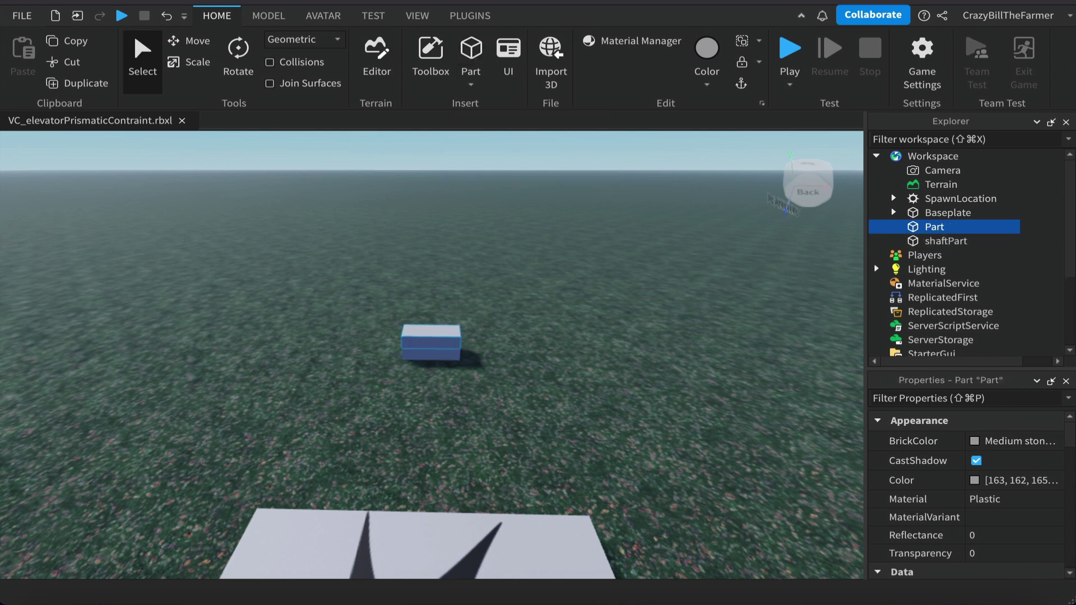
{"action": "left_click", "coordinate": [938, 228]}
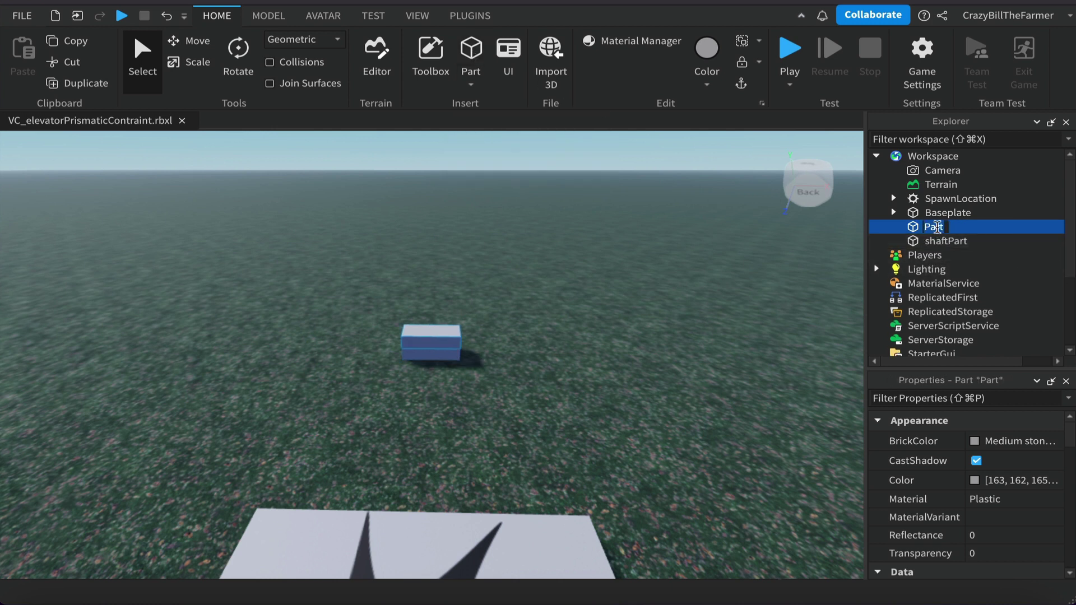
{"action": "type", "text": "slide"}
{"action": "key", "text": "Return"}
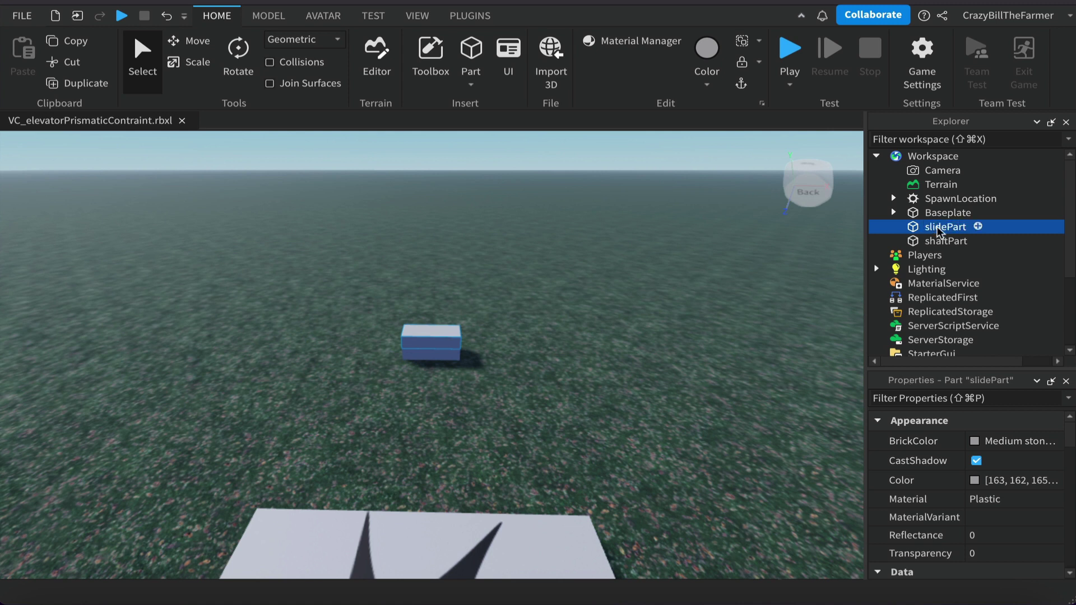
{"action": "left_click", "coordinate": [191, 41]}
- Move slidePart left of shaftPart, select shaftPart, and widen the Explorer/Properties panels
{"action": "left_click_drag", "start_coordinate": [512, 337], "coordinate": [329, 334]}
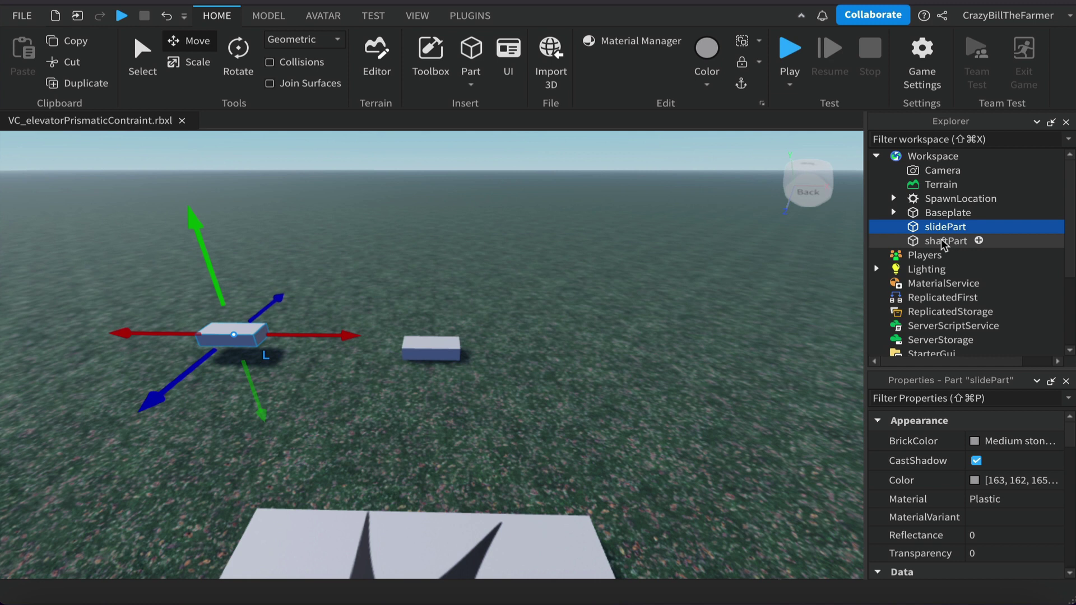
{"action": "left_click", "coordinate": [946, 242]}
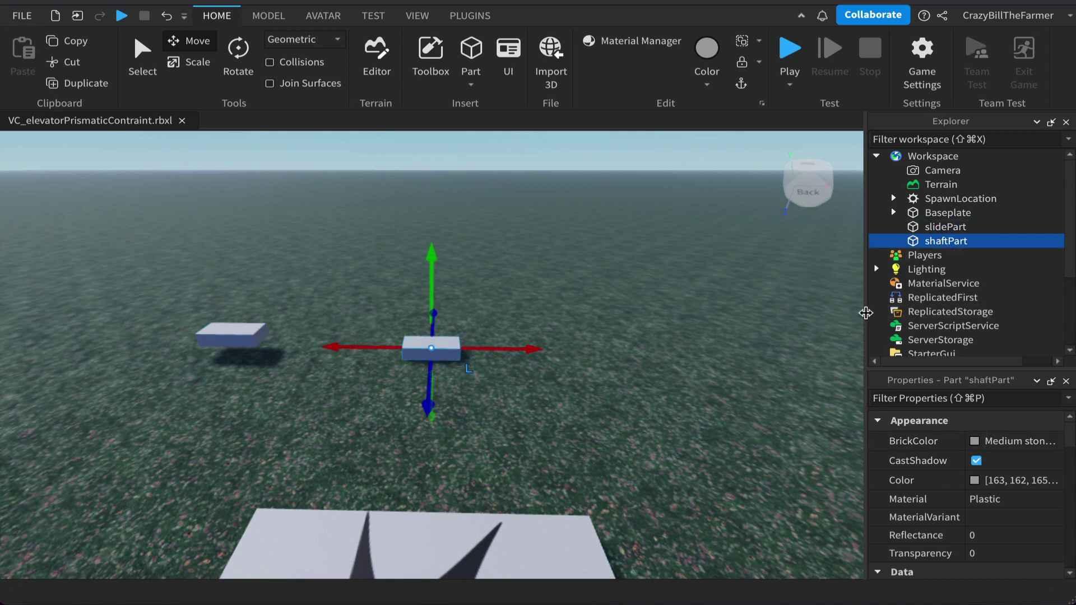
{"action": "left_click_drag", "start_coordinate": [836, 312], "coordinate": [790, 314]}
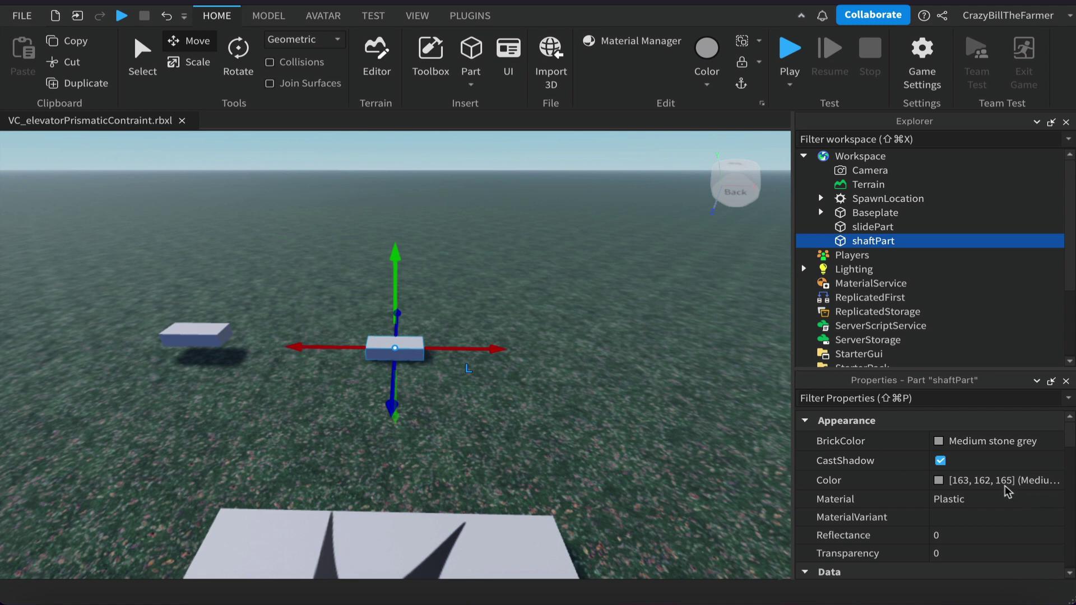
- Change shaftPart's Size from 4, 1, 2 to 2, 20, 2
{"action": "scroll", "coordinate": [1008, 492], "scroll_direction": "down", "scroll_amount": 3}
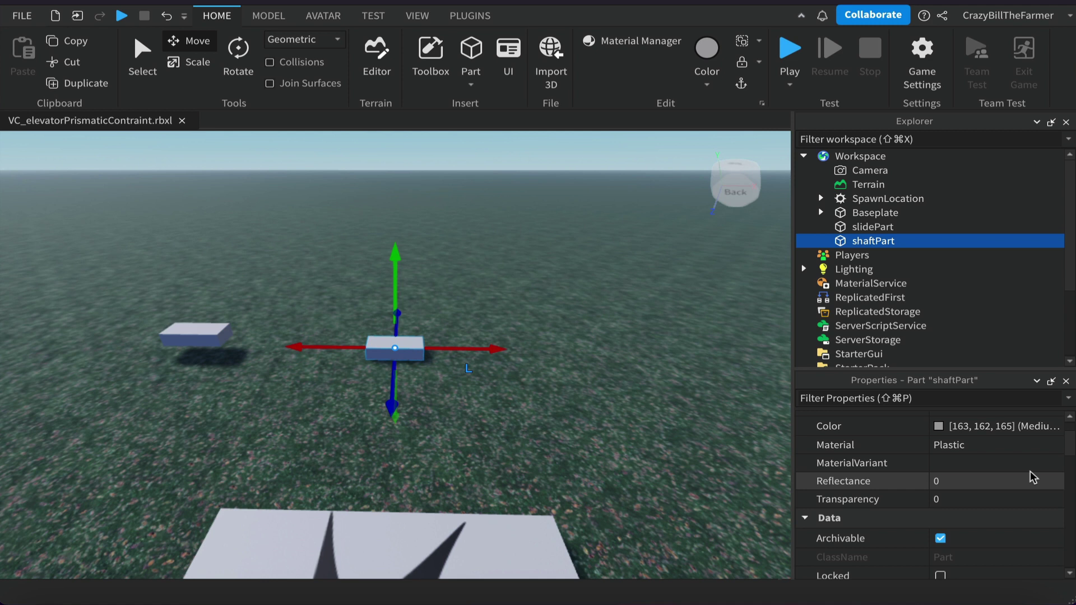
{"action": "scroll", "coordinate": [1033, 477], "scroll_direction": "down", "scroll_amount": 5}
{"action": "scroll", "coordinate": [1033, 477], "scroll_direction": "down", "scroll_amount": 6}
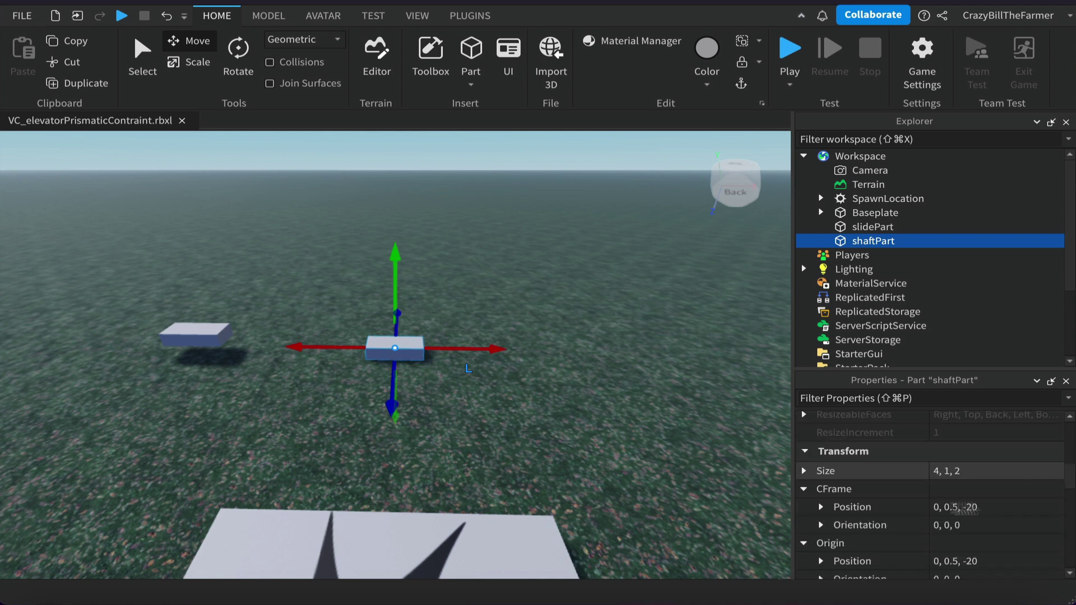
{"action": "left_click", "coordinate": [979, 473]}
{"action": "left_click_drag", "start_coordinate": [980, 473], "coordinate": [850, 471]}
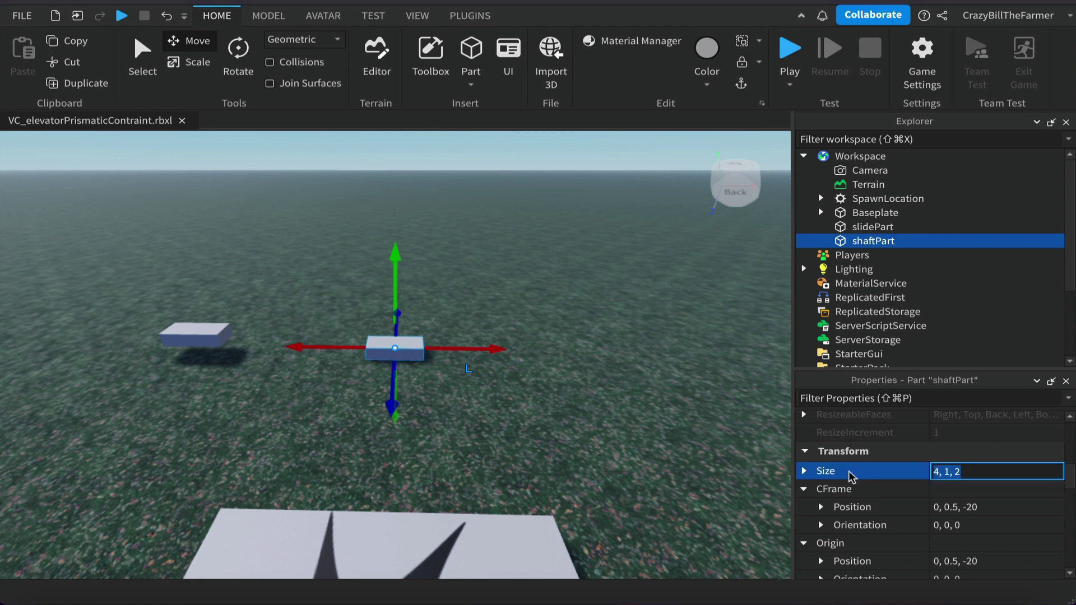
{"action": "type", "text": "2, 20, 2"}
{"action": "key", "text": "Return"}
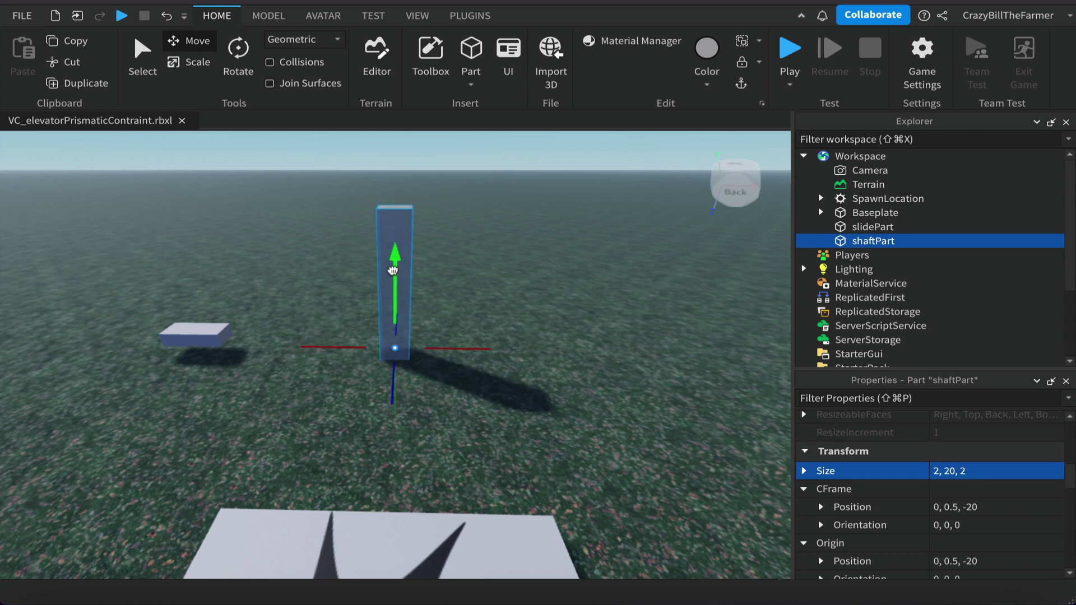
- Raise the shaftPart column until its Position Y is 10.5, then deselect it
{"action": "left_click_drag", "start_coordinate": [393, 271], "coordinate": [397, 223]}
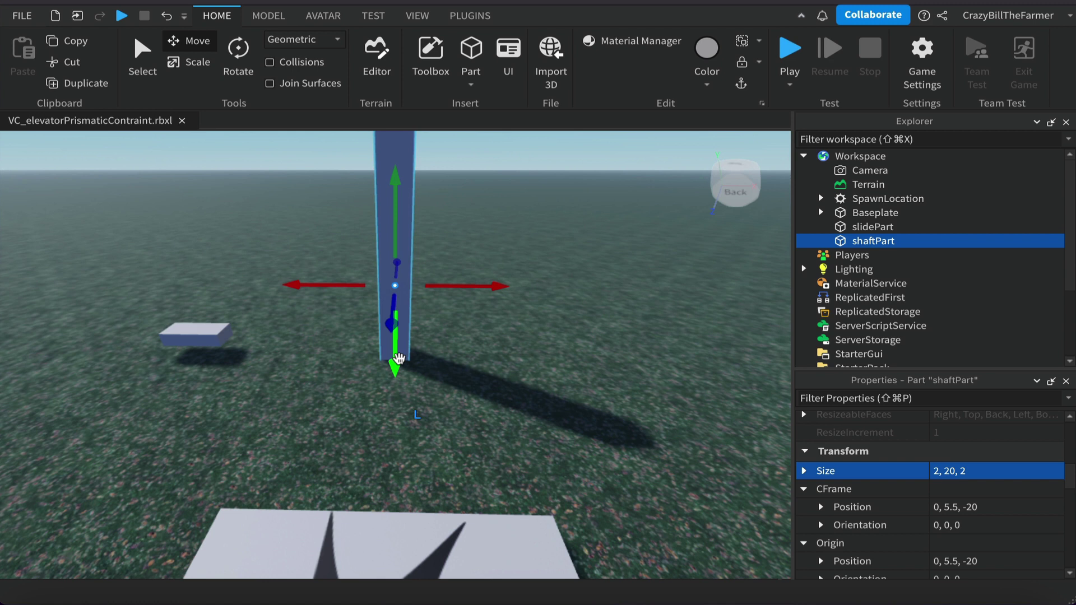
{"action": "left_click_drag", "start_coordinate": [399, 358], "coordinate": [402, 300]}
{"action": "left_click", "coordinate": [591, 4]}
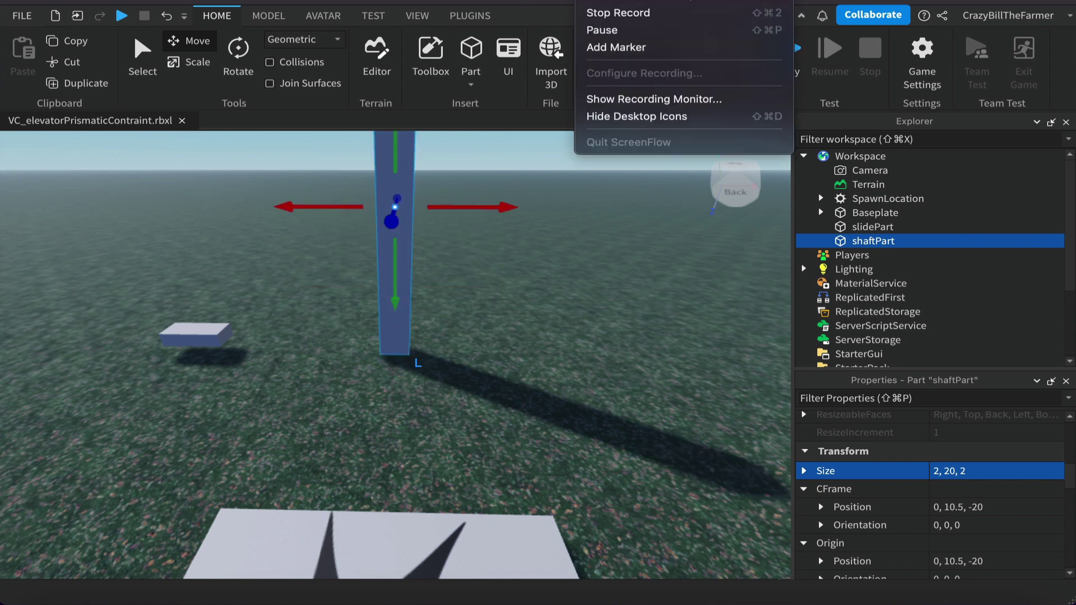
{"action": "left_click", "coordinate": [618, 32]}
{"action": "left_click", "coordinate": [499, 309]}
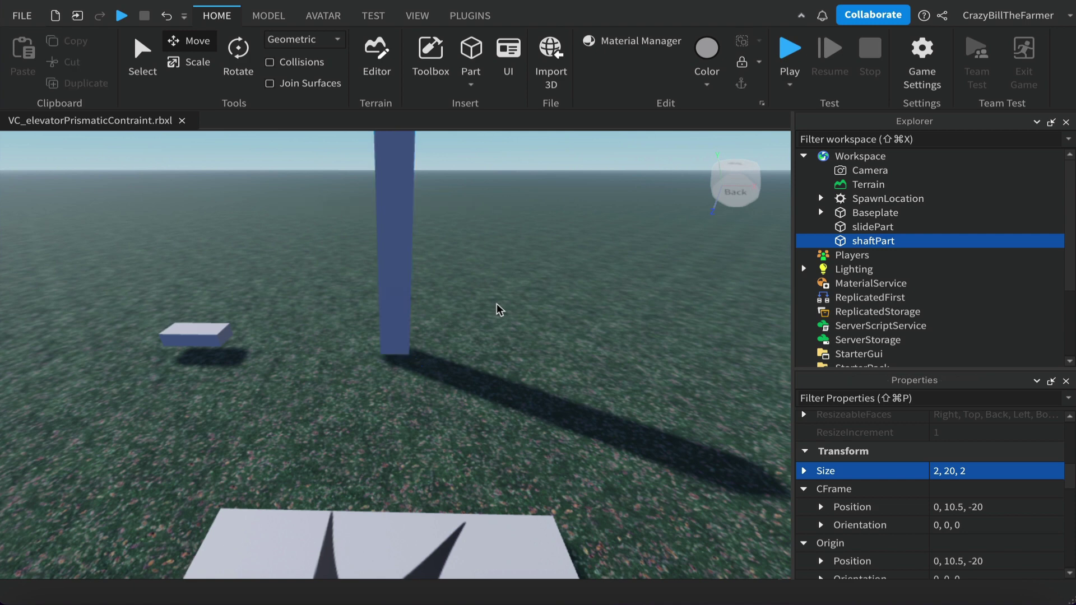
{"action": "right_click_drag", "start_coordinate": [498, 310], "coordinate": [497, 307]}
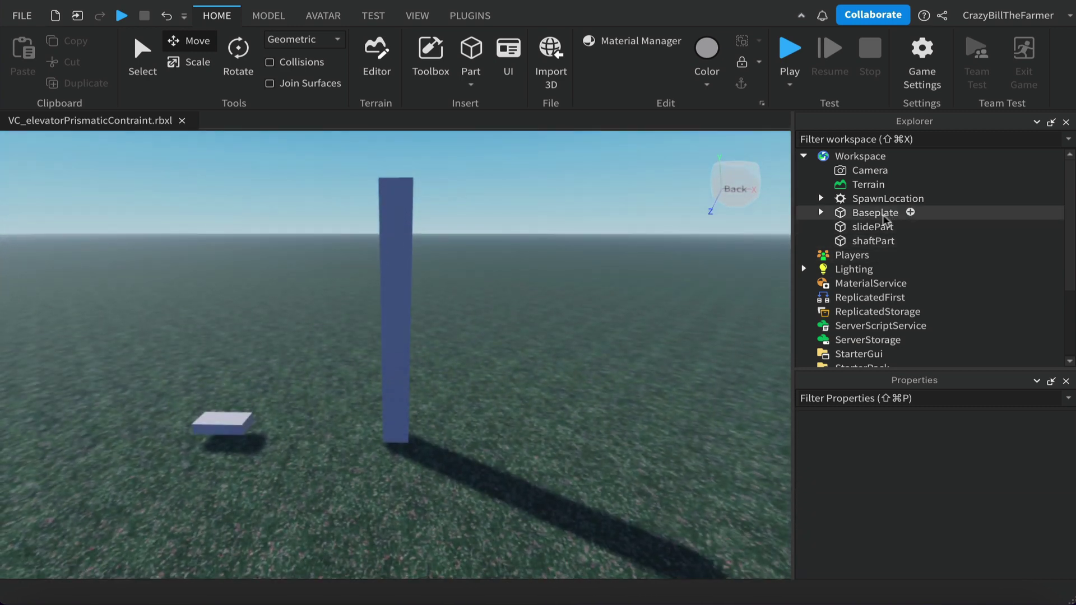
- Turn on Anchored for shaftPart in Properties
{"action": "left_click", "coordinate": [877, 241]}
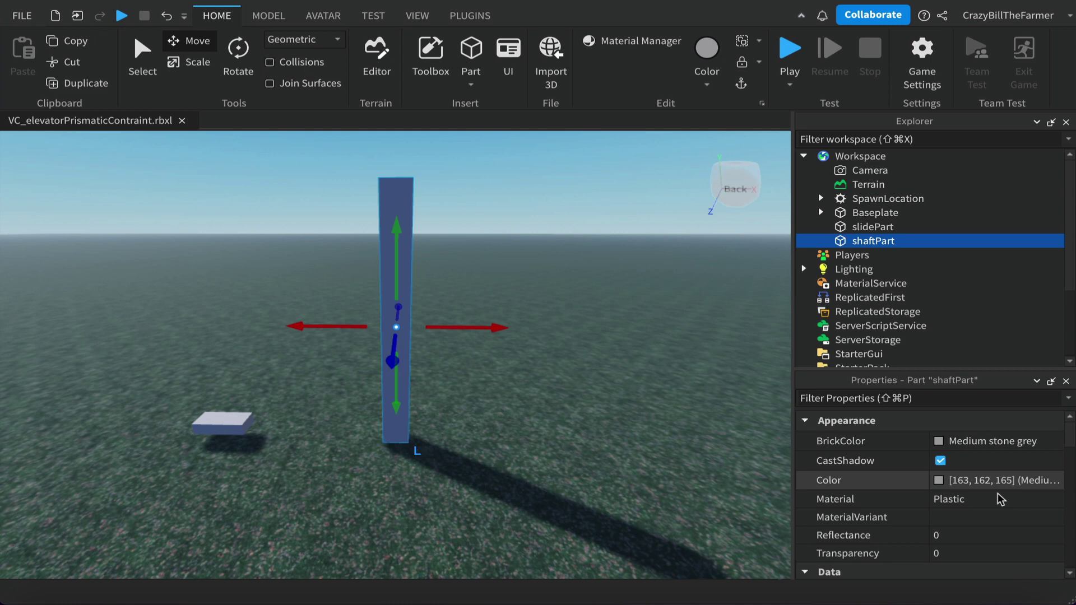
{"action": "scroll", "coordinate": [1001, 499], "scroll_direction": "down", "scroll_amount": 3}
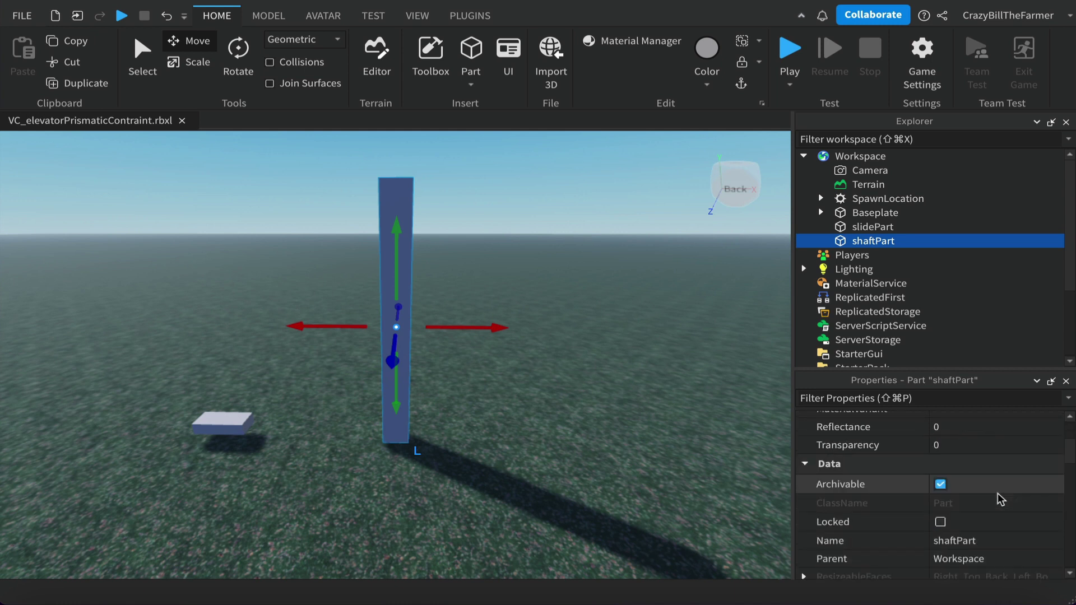
{"action": "scroll", "coordinate": [1001, 499], "scroll_direction": "down", "scroll_amount": 5}
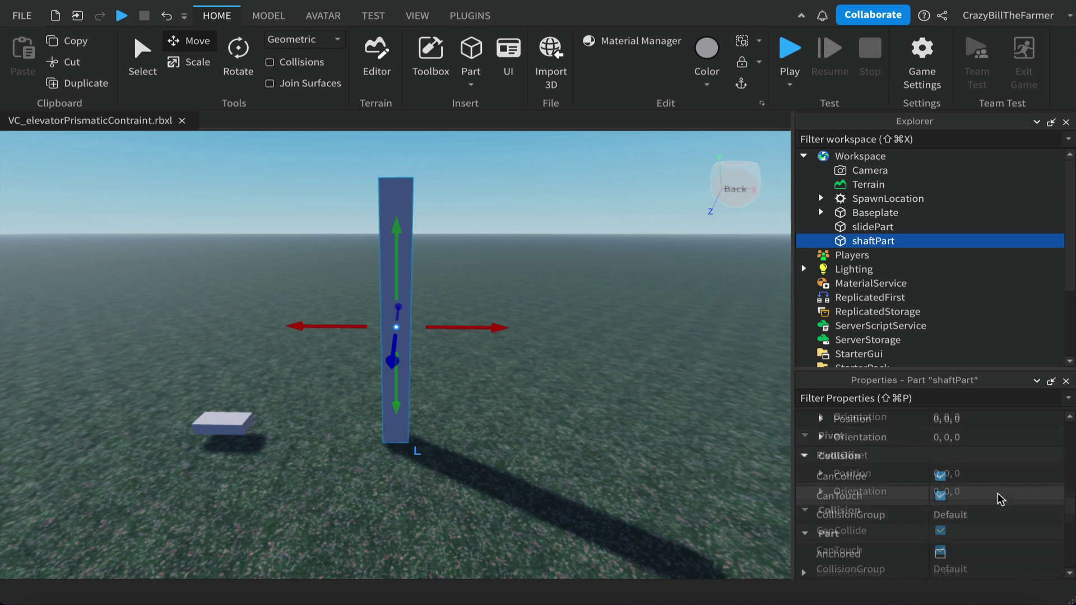
{"action": "left_click", "coordinate": [941, 500]}
{"action": "left_click", "coordinate": [940, 500]}
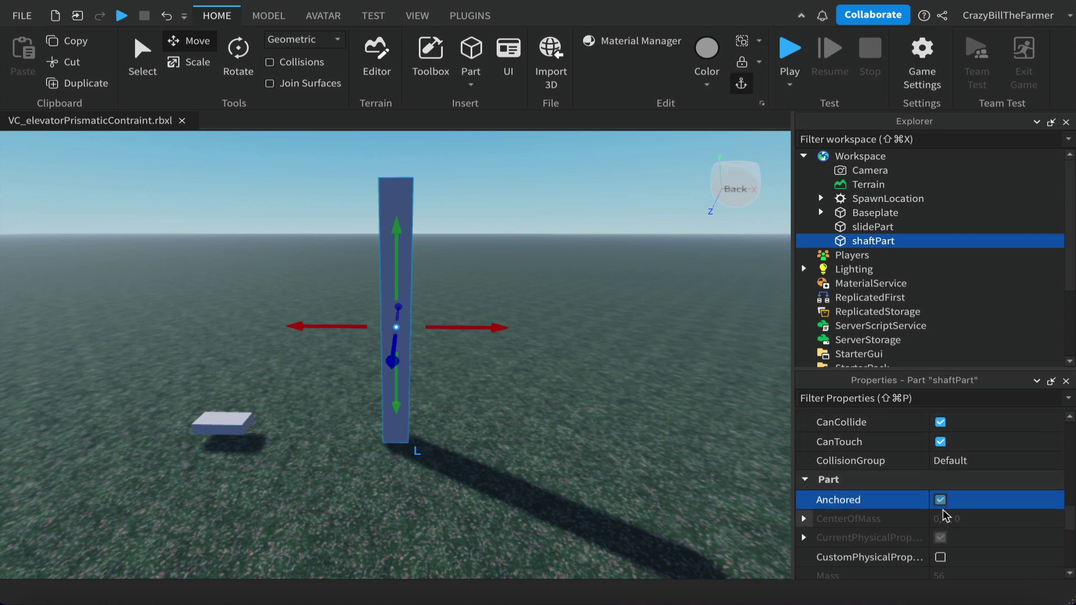
- Show shaftPart's orientation indicator and orbit the view around the column
{"action": "right_click", "coordinate": [873, 245]}
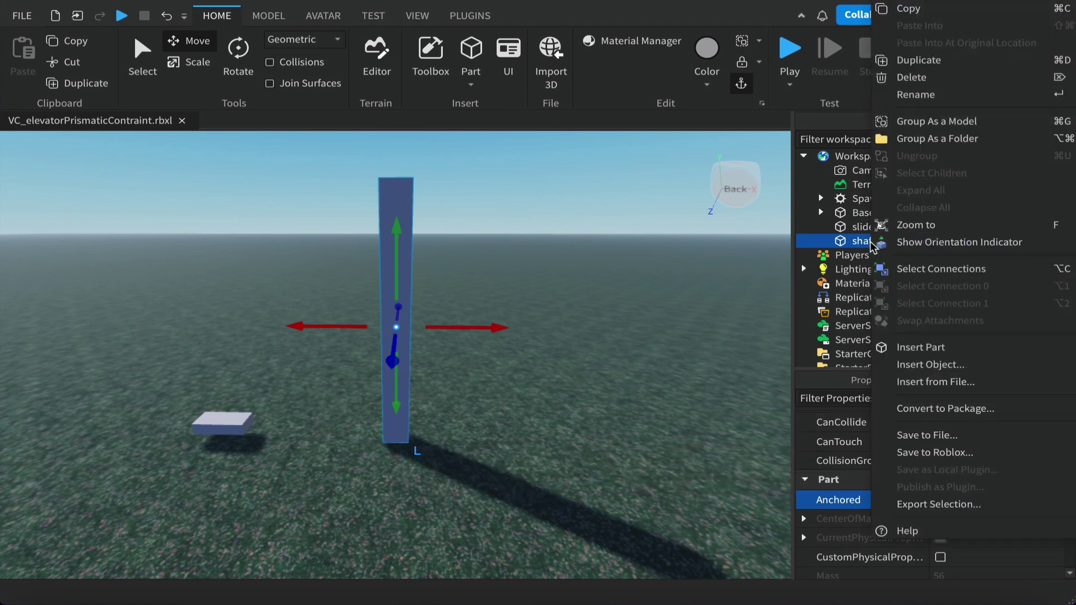
{"action": "left_click", "coordinate": [964, 244]}
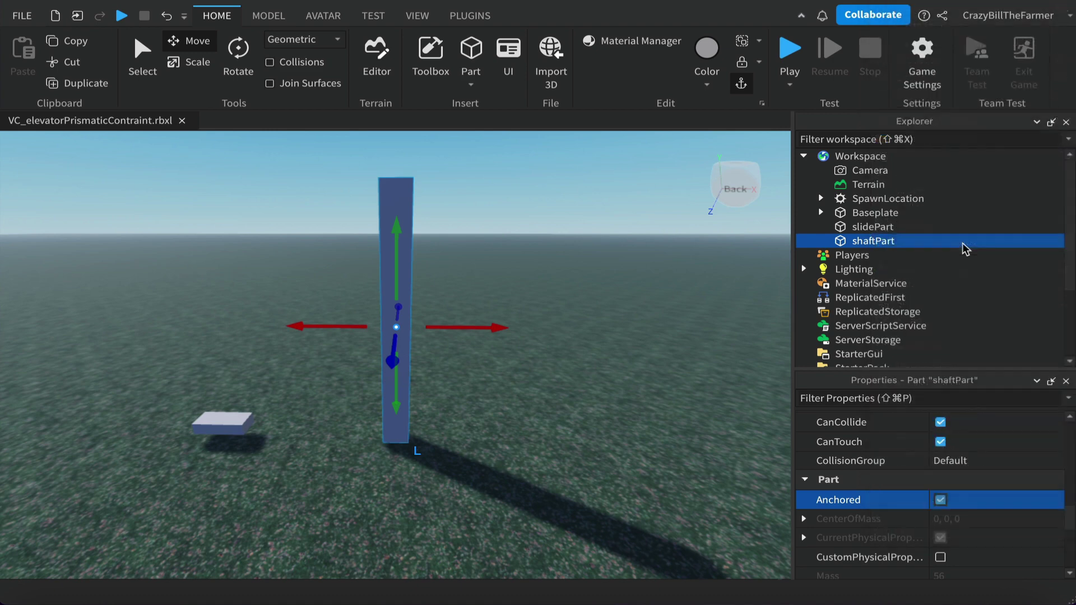
{"action": "right_click_drag", "start_coordinate": [567, 308], "coordinate": [567, 310]}
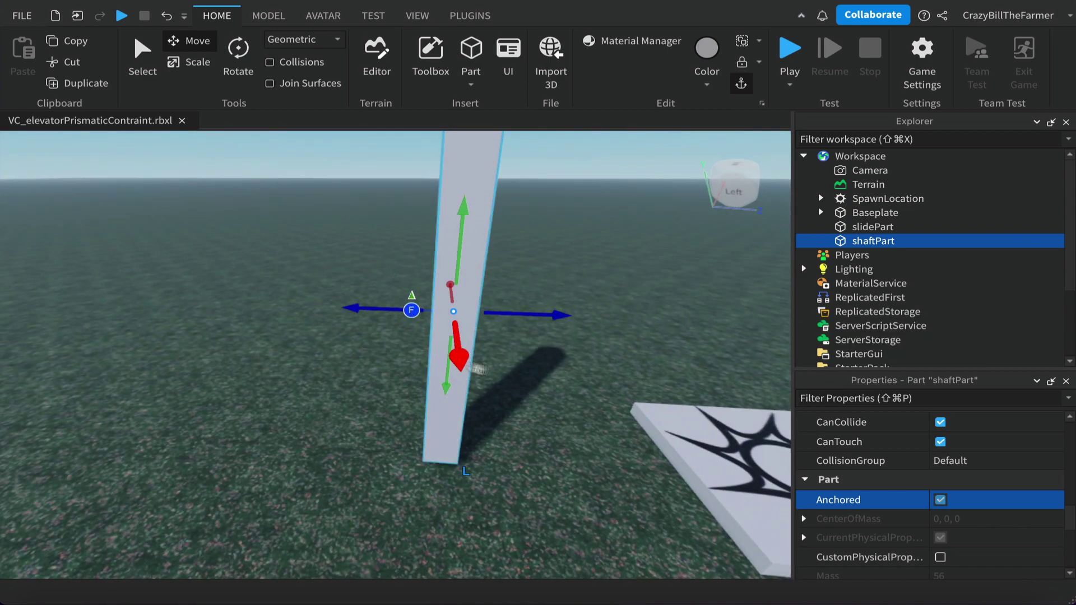
{"action": "right_click_drag", "start_coordinate": [536, 383], "coordinate": [540, 380]}
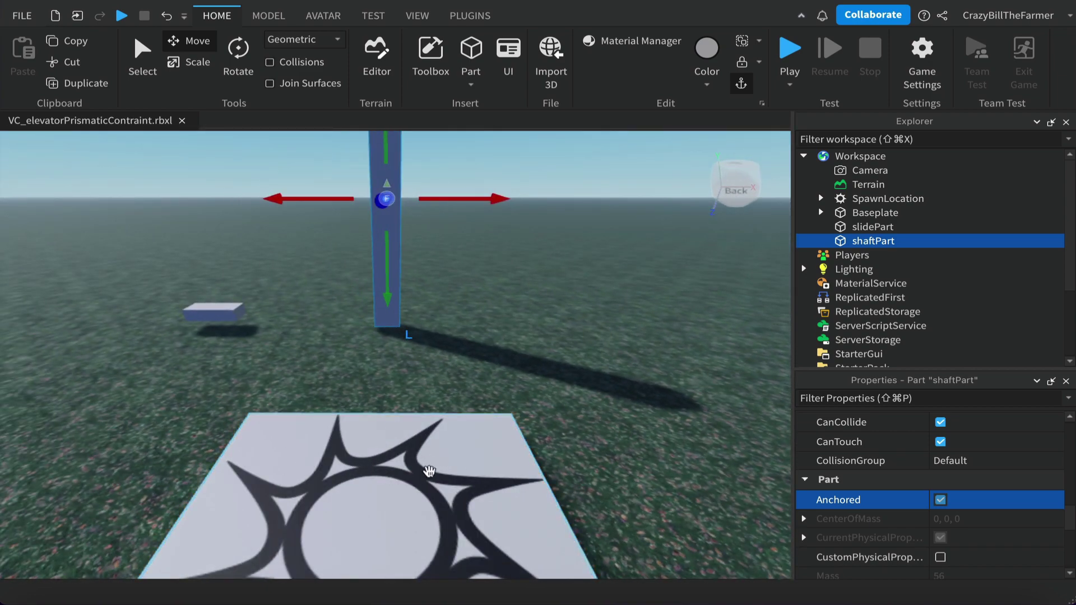
{"action": "right_click_drag", "start_coordinate": [429, 457], "coordinate": [473, 477]}
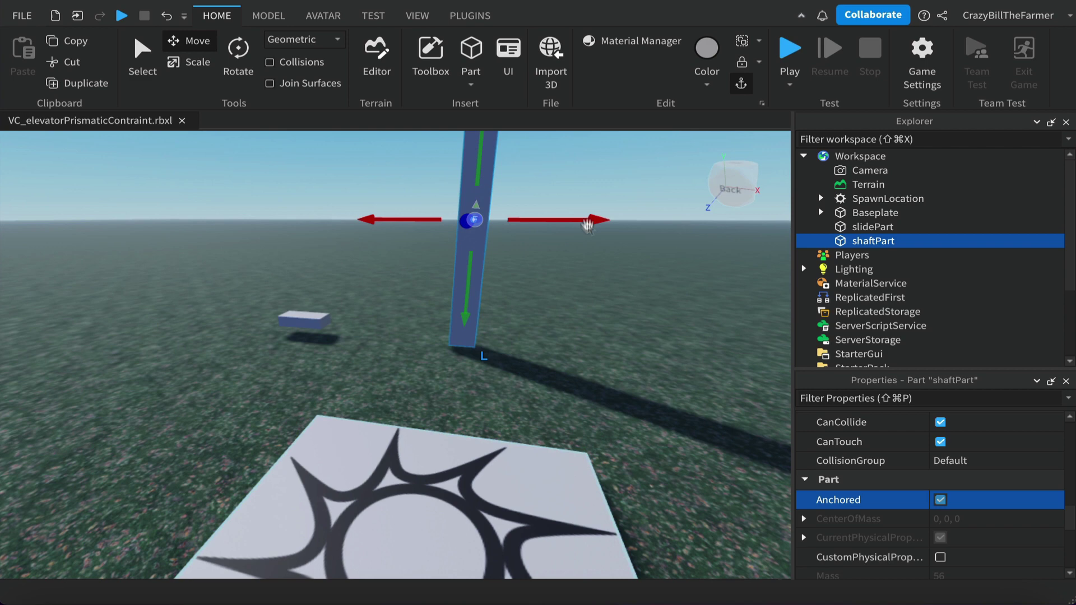
{"action": "right_click_drag", "start_coordinate": [547, 471], "coordinate": [530, 483]}
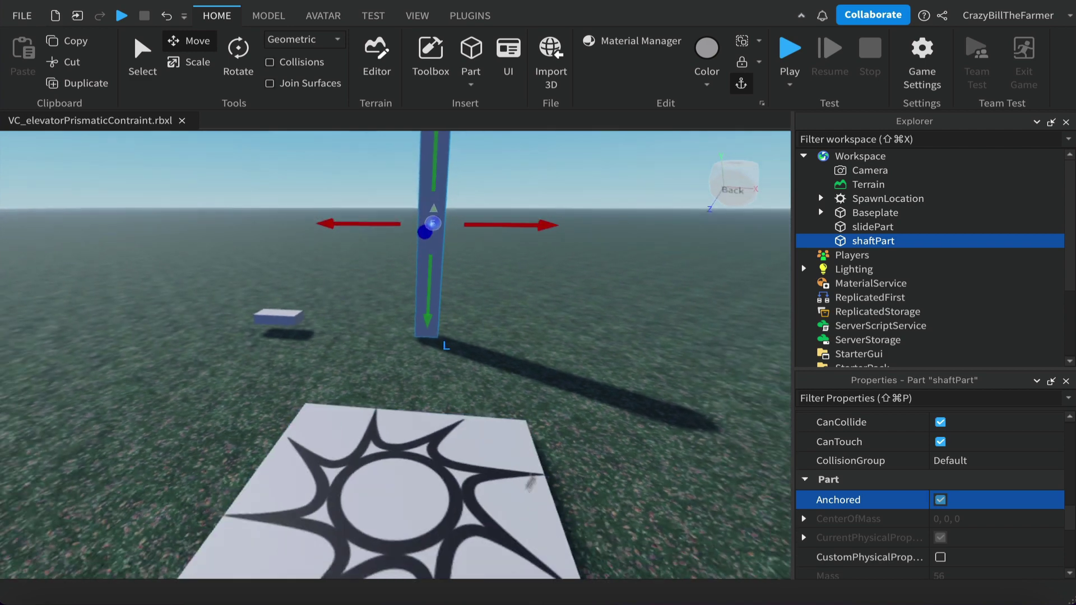
{"action": "left_click", "coordinate": [868, 199]}
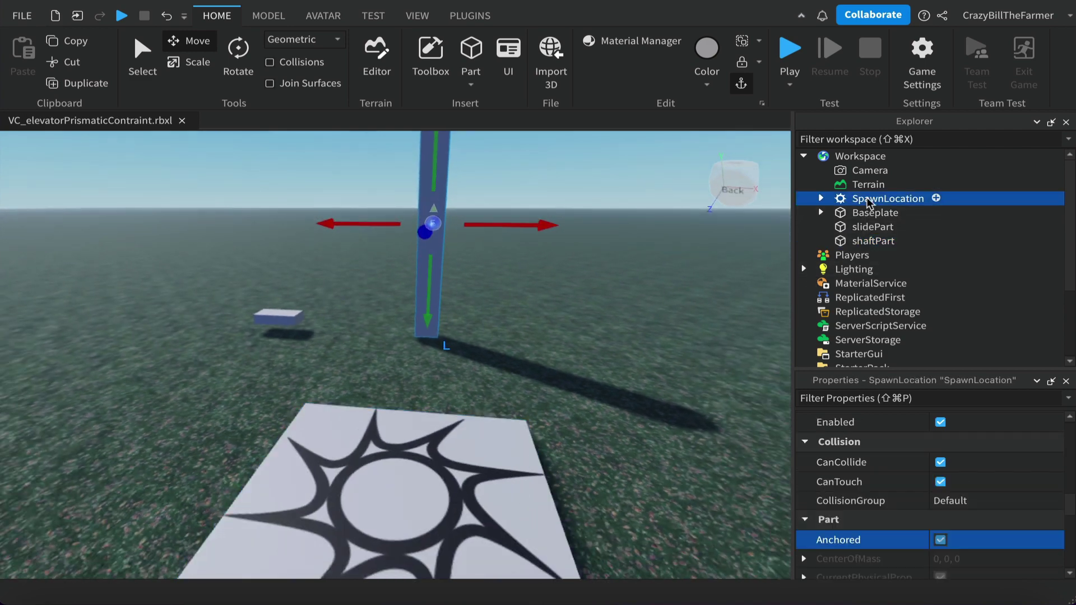
- Turn on Show Orientation Indicator for SpawnLocation
{"action": "right_click", "coordinate": [868, 200]}
{"action": "left_click", "coordinate": [908, 242]}
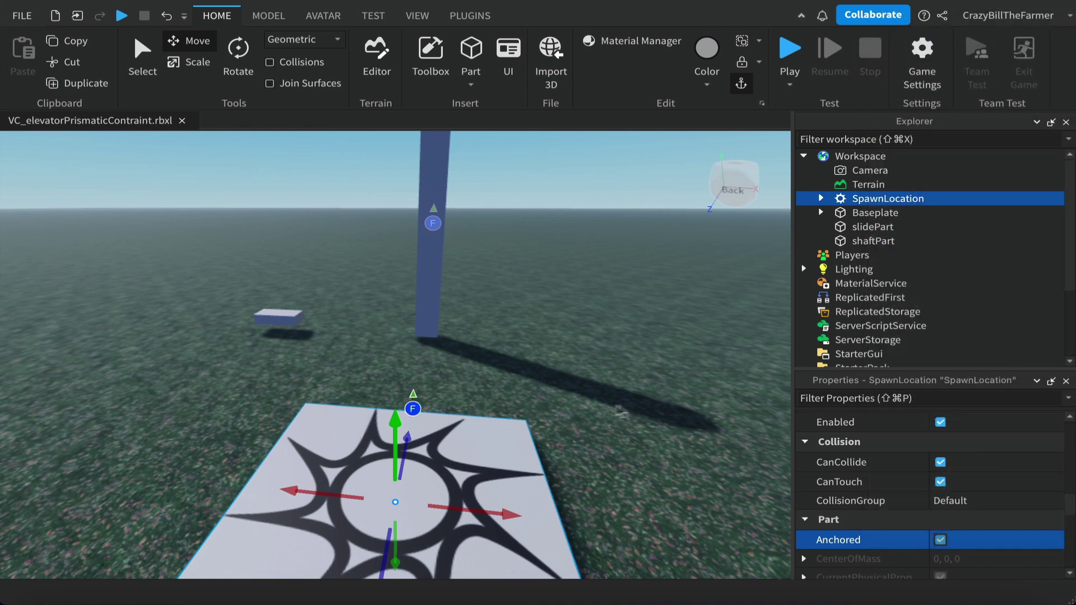
{"action": "left_click", "coordinate": [626, 359]}
{"action": "right_click_drag", "start_coordinate": [626, 359], "coordinate": [626, 359]}
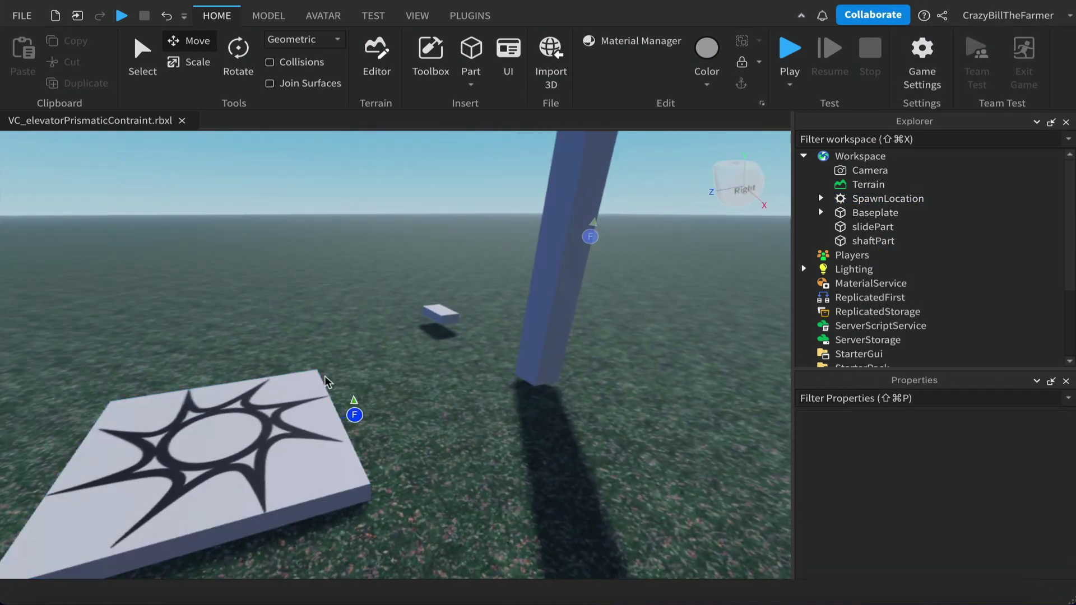
- Move the camera back and above to view the shaft and slab
{"action": "key", "text": "d"}
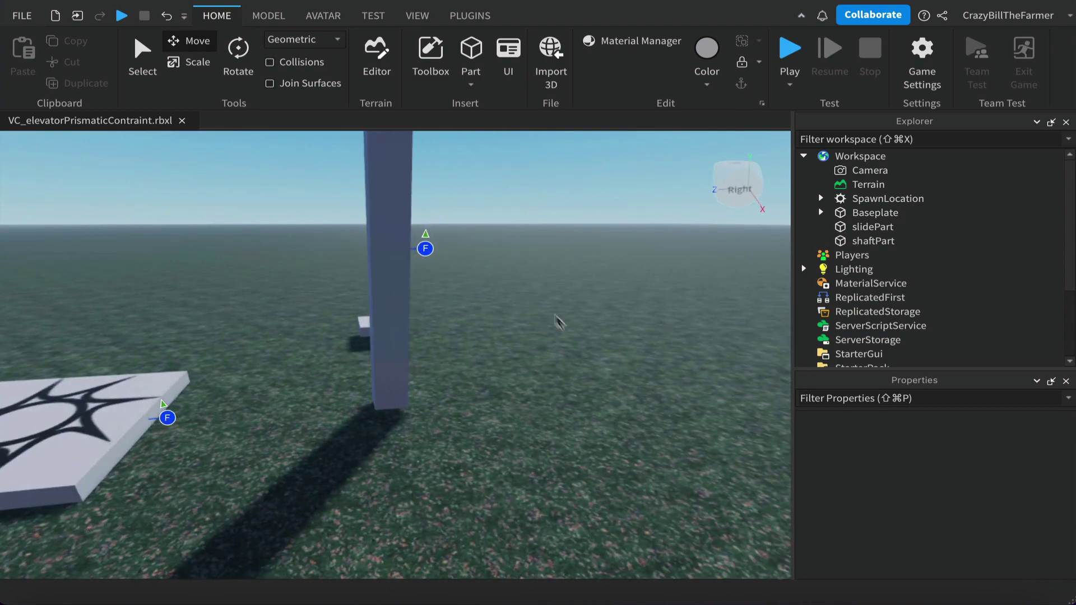
{"action": "right_click_drag", "start_coordinate": [620, 367], "coordinate": [619, 370]}
{"action": "key", "text": "s"}
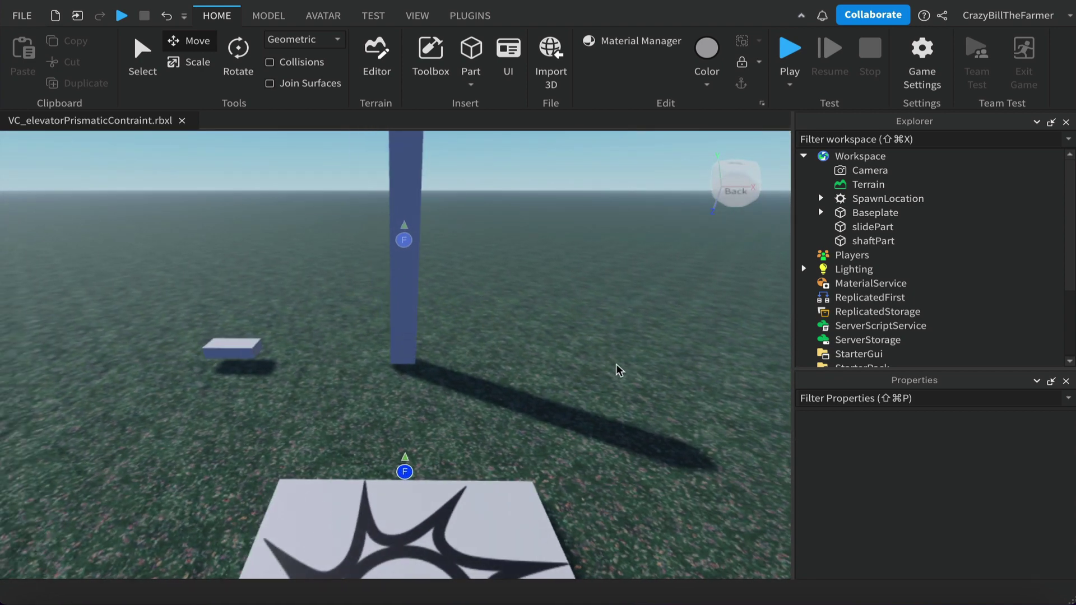
{"action": "key", "text": "a"}
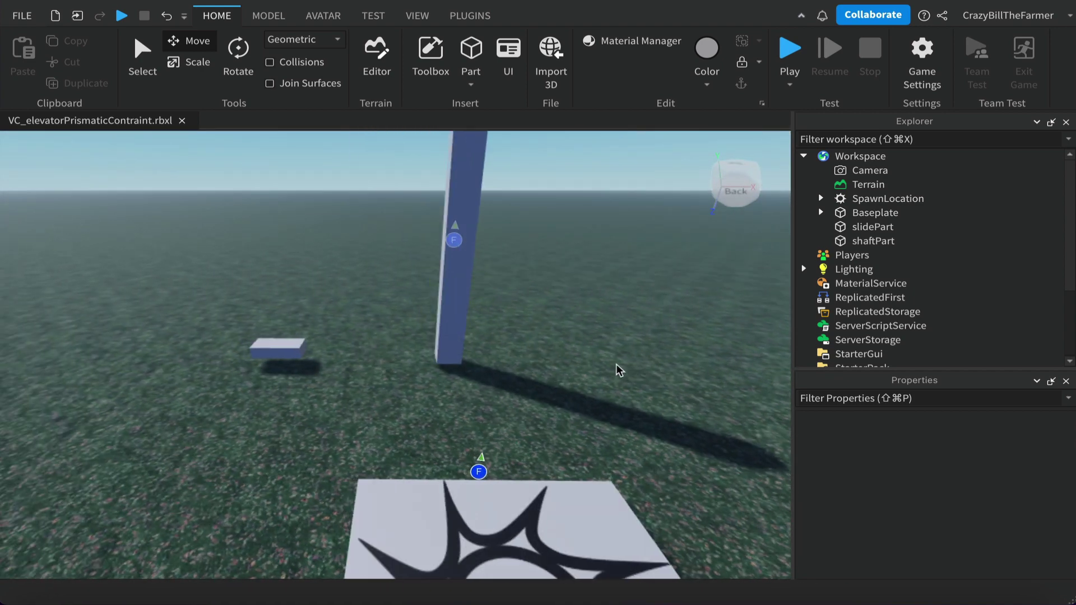
{"action": "right_click_drag", "start_coordinate": [618, 370], "coordinate": [619, 370]}
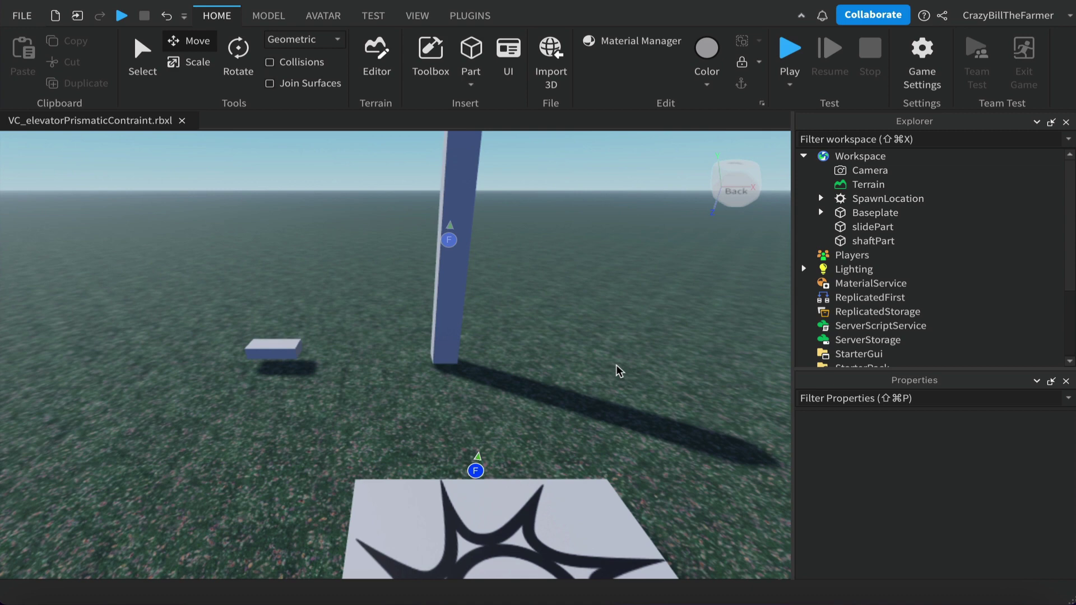
{"action": "key", "text": "e"}
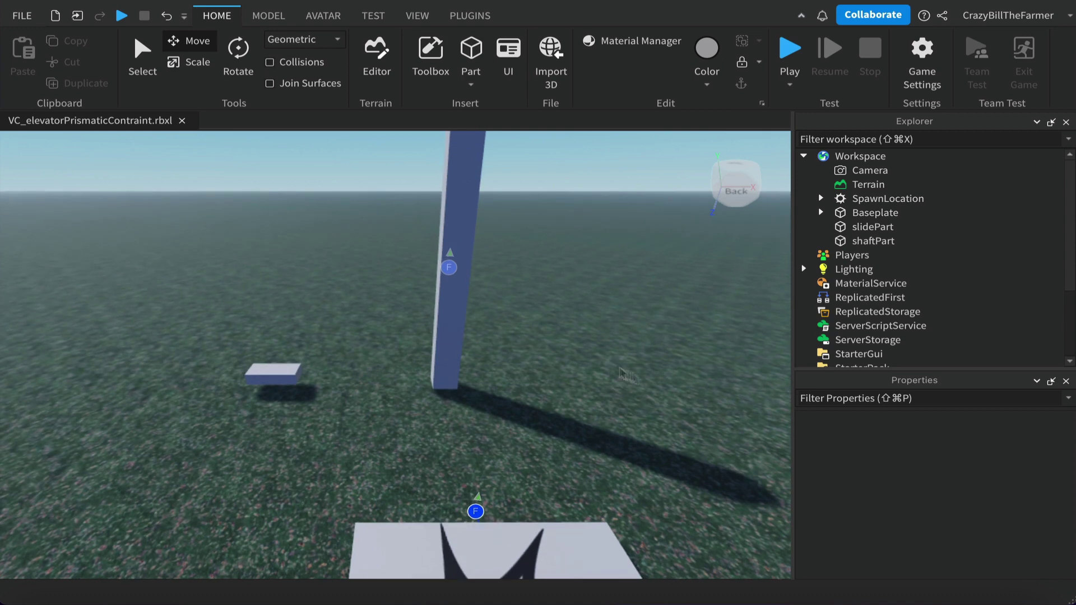
- Set slidePart's Size to 6, 0.5, 6
{"action": "left_click", "coordinate": [875, 227]}
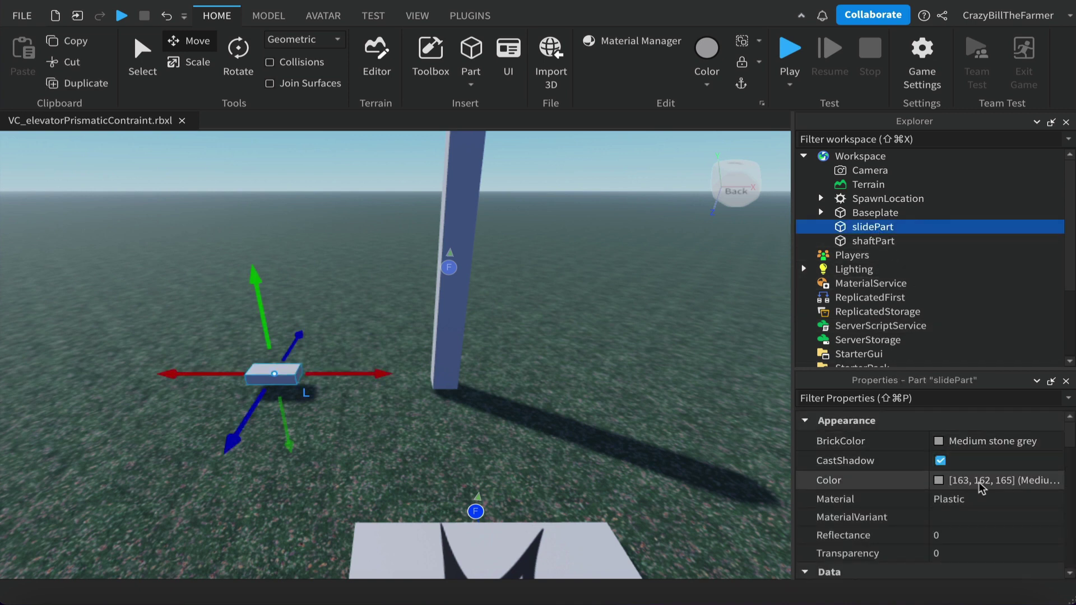
{"action": "scroll", "coordinate": [980, 488], "scroll_direction": "down", "scroll_amount": 8}
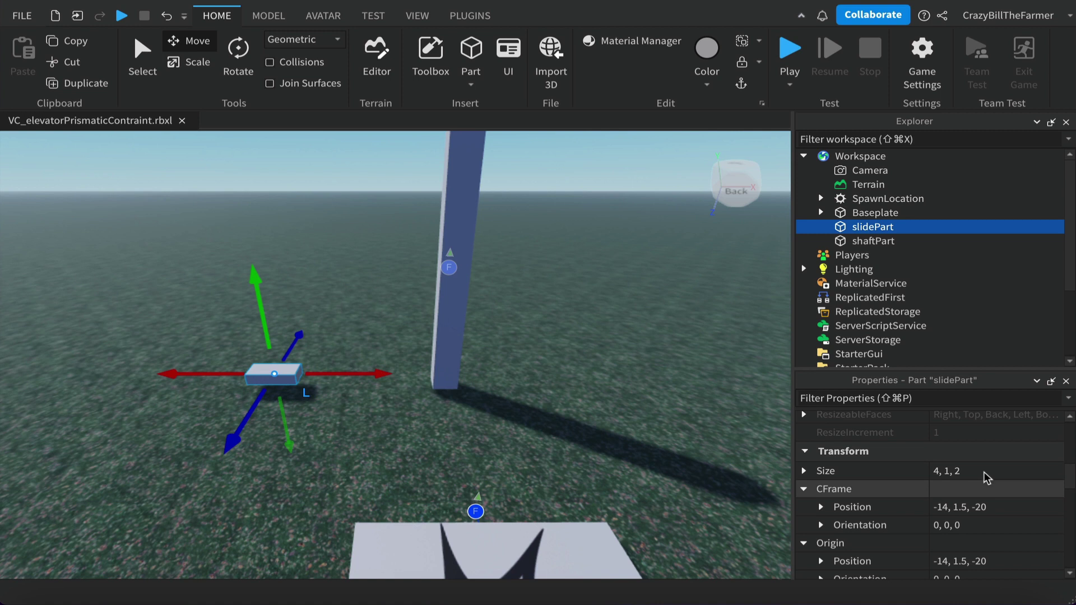
{"action": "left_click", "coordinate": [986, 471]}
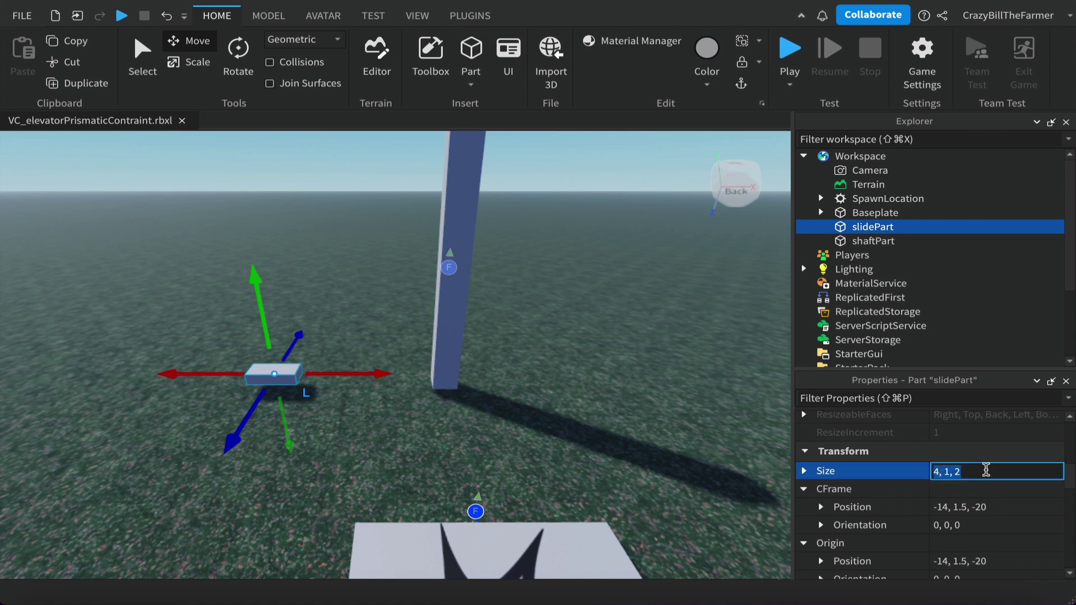
{"action": "type", "text": "6"}
{"action": "type", "text": ", 0.5, 6"}
{"action": "key", "text": "Return"}
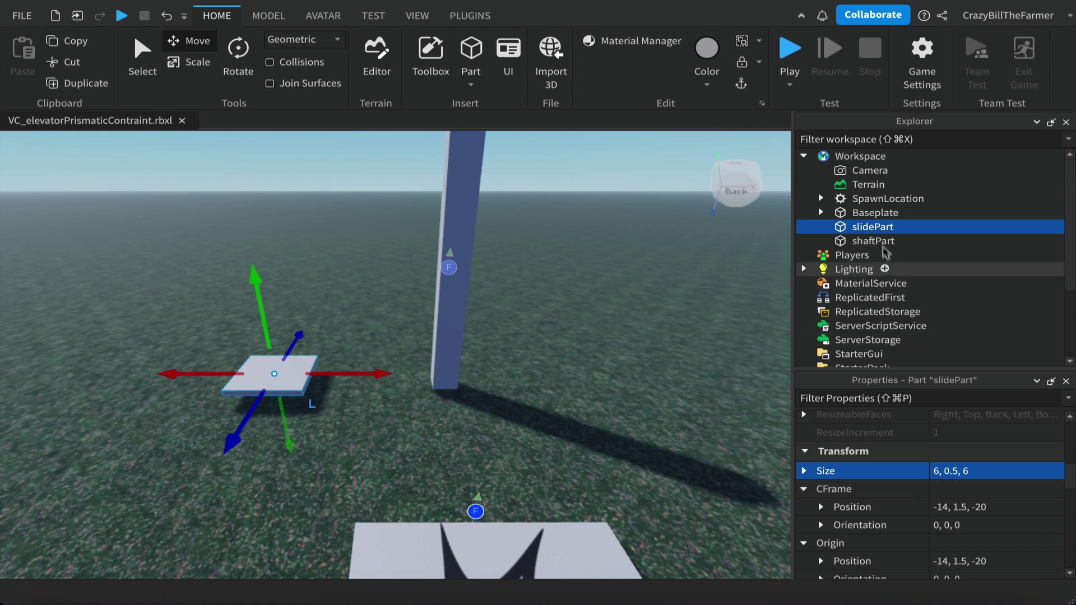
- Turn on Show Orientation Indicator for slidePart
{"action": "right_click", "coordinate": [876, 226]}
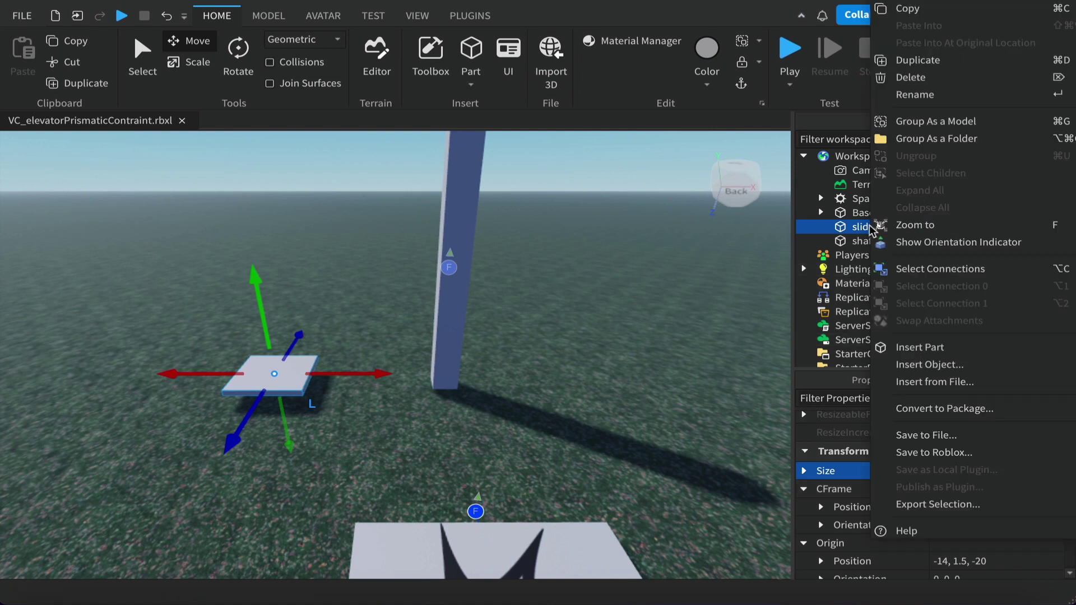
{"action": "left_click", "coordinate": [918, 244]}
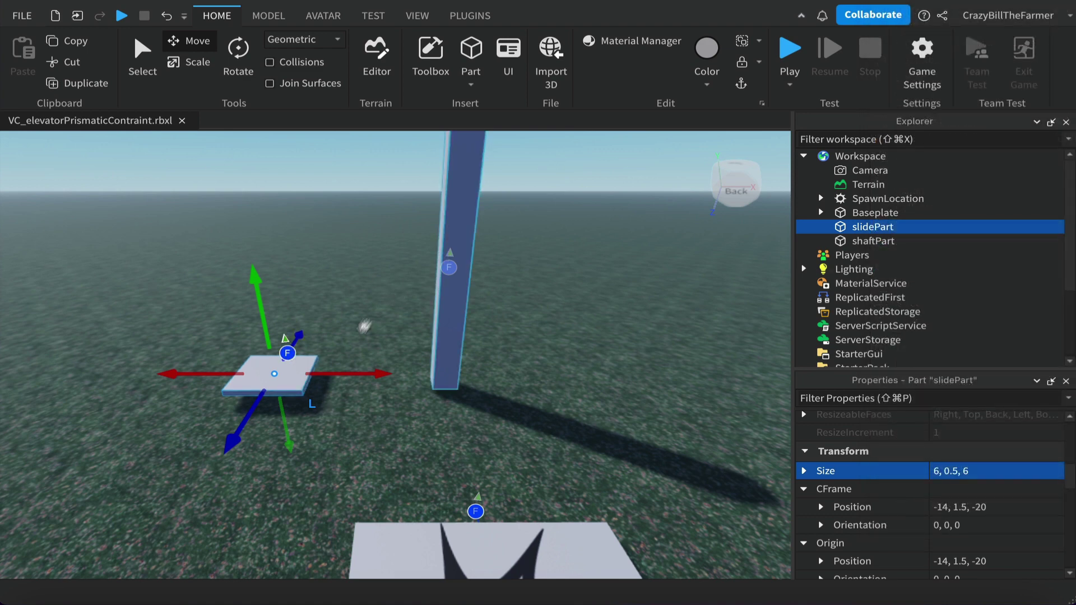
{"action": "scroll", "coordinate": [1006, 525], "scroll_direction": "down", "scroll_amount": 10}
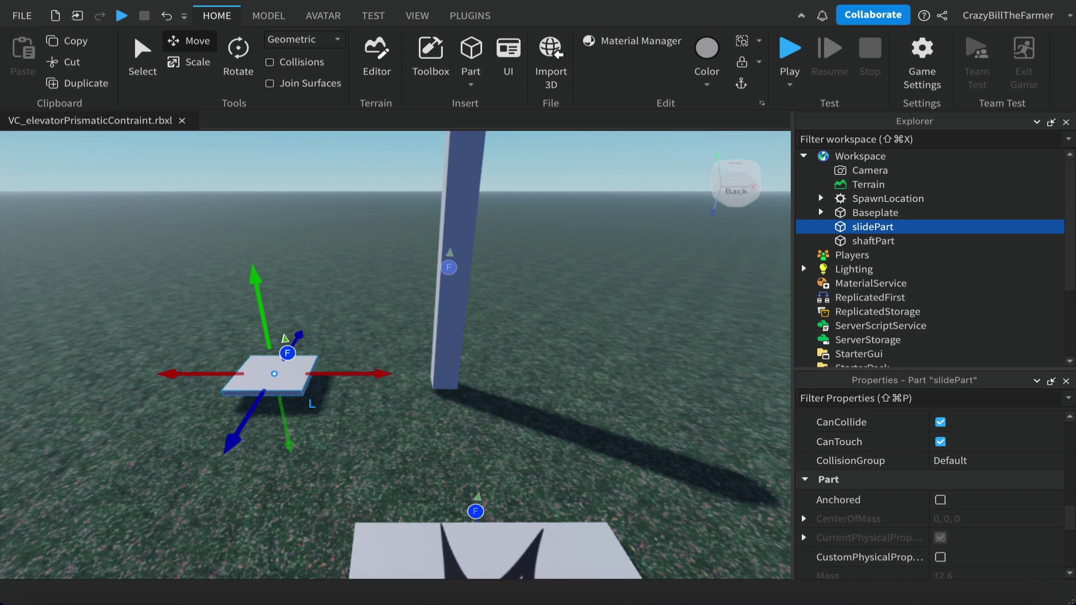
- Move the slidePart platform beside the shaft and start lifting it
{"action": "left_click", "coordinate": [605, 1]}
{"action": "key", "text": "Escape"}
{"action": "left_click_drag", "start_coordinate": [368, 372], "coordinate": [481, 417]}
{"action": "key", "text": "f"}
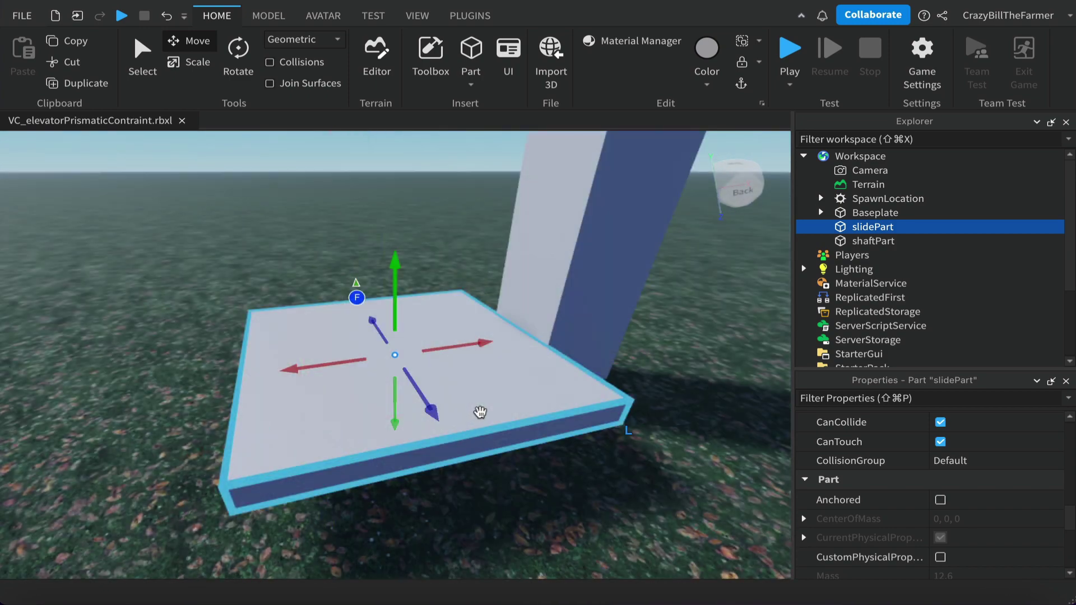
{"action": "right_click_drag", "start_coordinate": [496, 413], "coordinate": [482, 412]}
{"action": "mouse_move", "coordinate": [488, 364]}
{"action": "right_mouse_down"}
{"action": "mouse_move", "coordinate": [478, 367]}
{"action": "mouse_move", "coordinate": [487, 367]}
{"action": "right_mouse_up"}
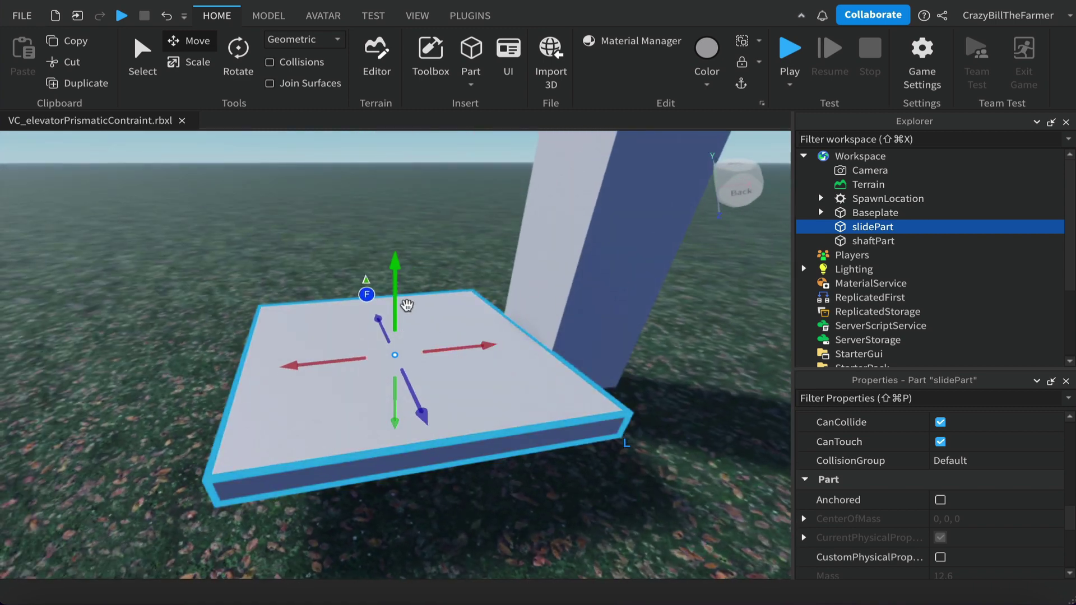
{"action": "left_click_drag", "start_coordinate": [396, 293], "coordinate": [424, 316]}
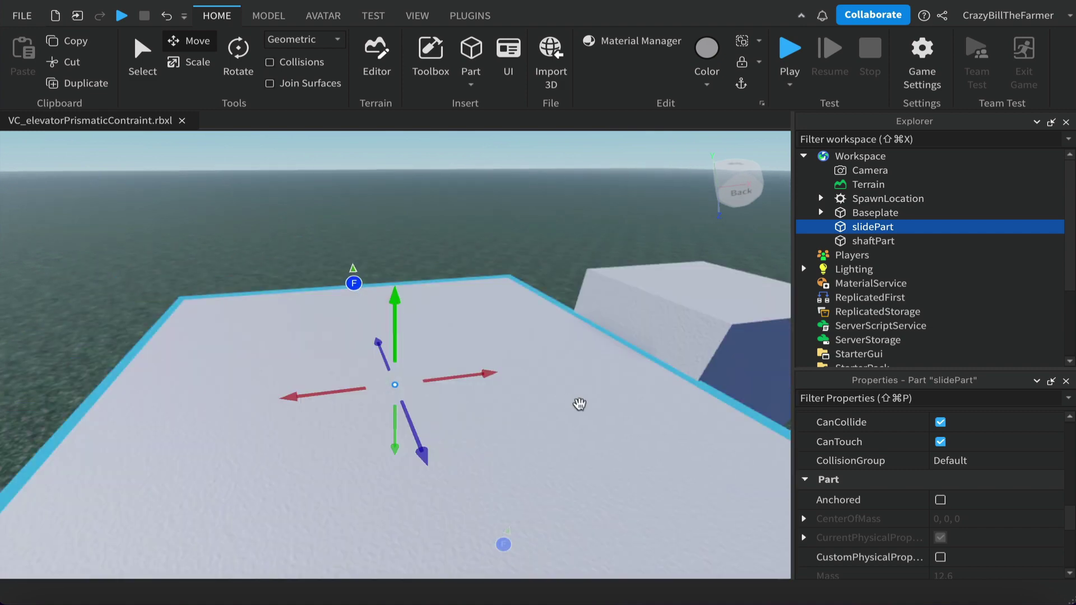
- Raise the platform level with the shaft top, disable move snapping, and deselect it
{"action": "scroll", "coordinate": [579, 404], "scroll_direction": "down", "scroll_amount": 10}
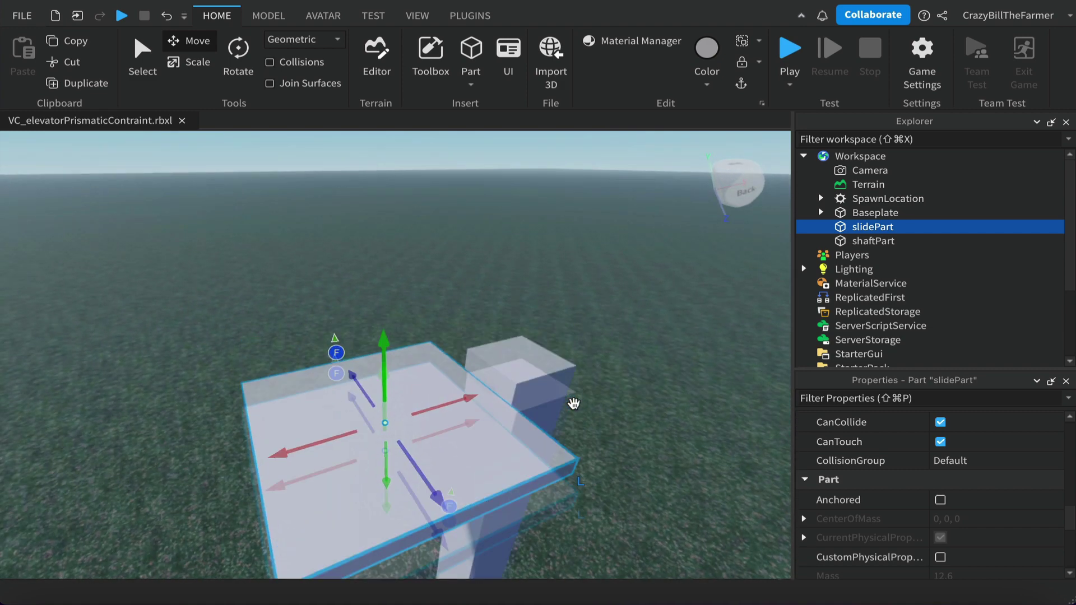
{"action": "right_click_drag", "start_coordinate": [573, 403], "coordinate": [573, 403]}
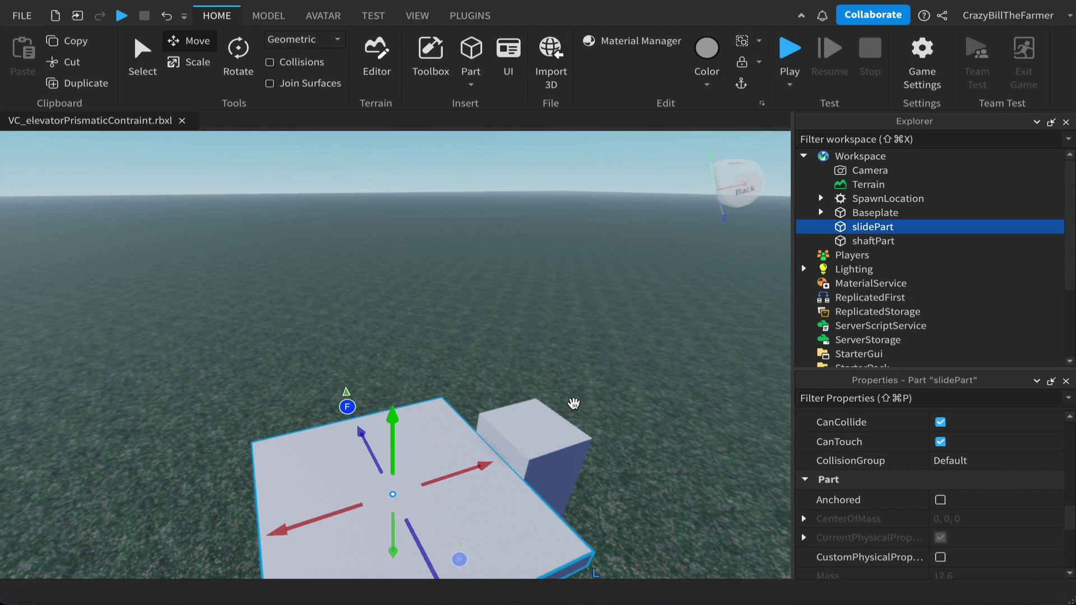
{"action": "key", "text": "q"}
{"action": "left_click_drag", "start_coordinate": [393, 315], "coordinate": [393, 301]}
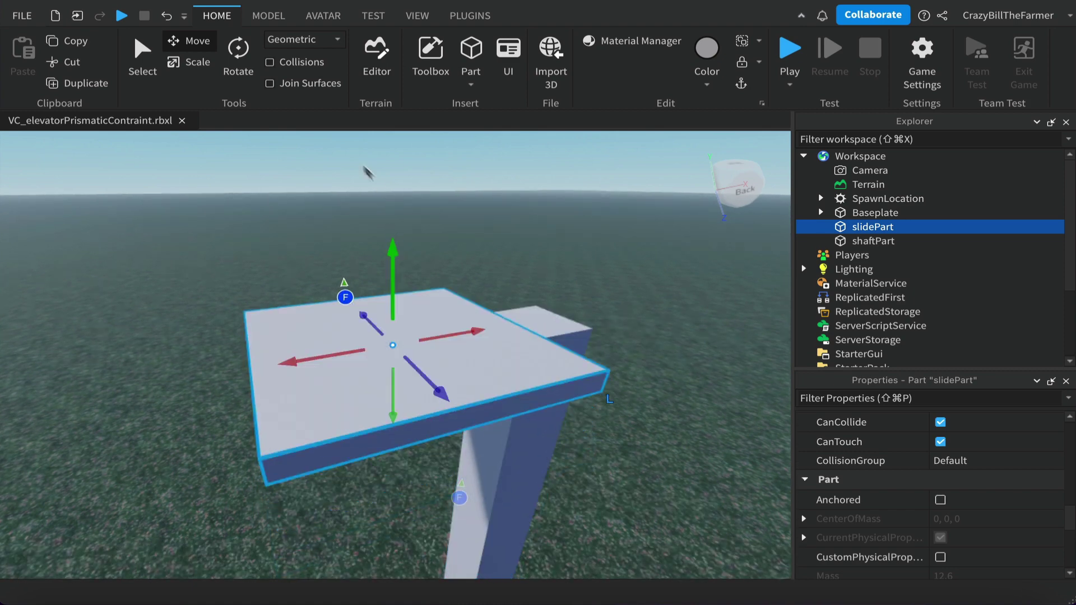
{"action": "left_click", "coordinate": [269, 16]}
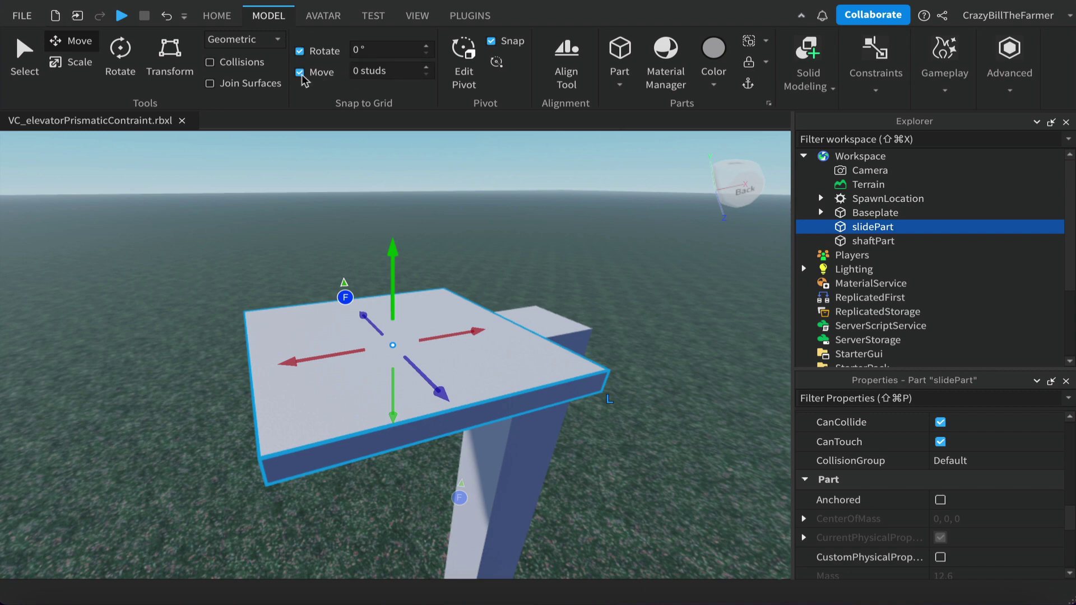
{"action": "right_click_drag", "start_coordinate": [591, 217], "coordinate": [588, 219]}
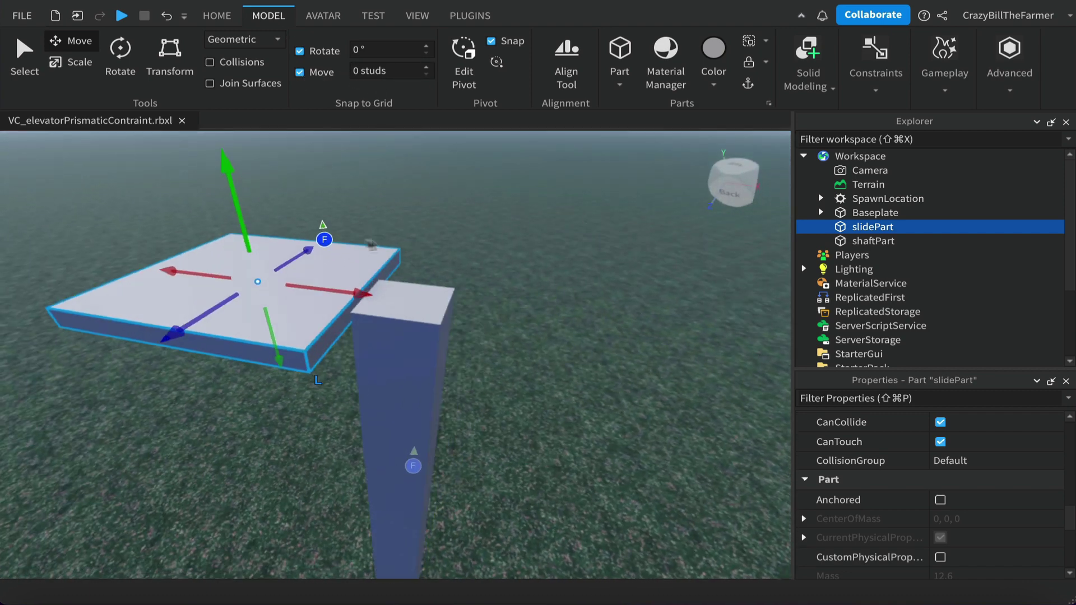
{"action": "left_click_drag", "start_coordinate": [240, 217], "coordinate": [233, 194]}
{"action": "left_click", "coordinate": [300, 72]}
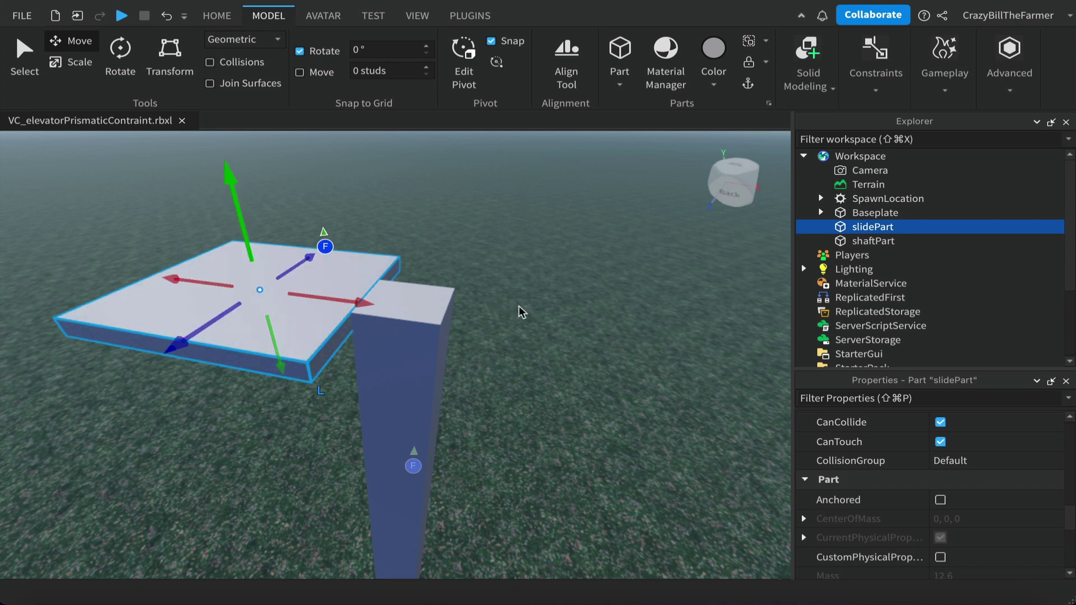
{"action": "left_click", "coordinate": [559, 318]}
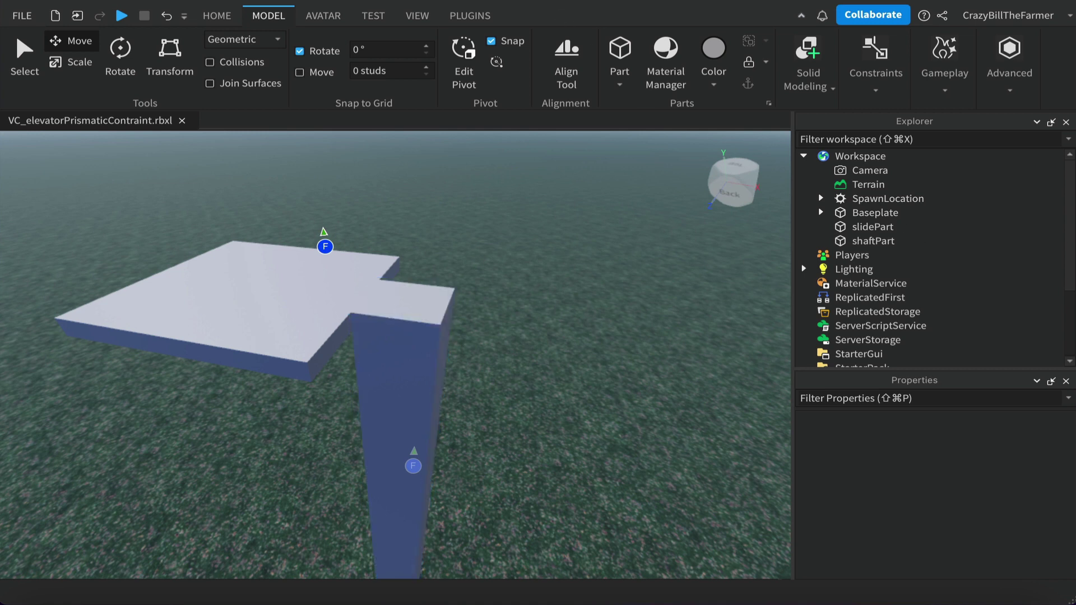
- With shaftPart selected, open the Constraints dropdown on the Model tab
{"action": "left_click", "coordinate": [625, 29]}
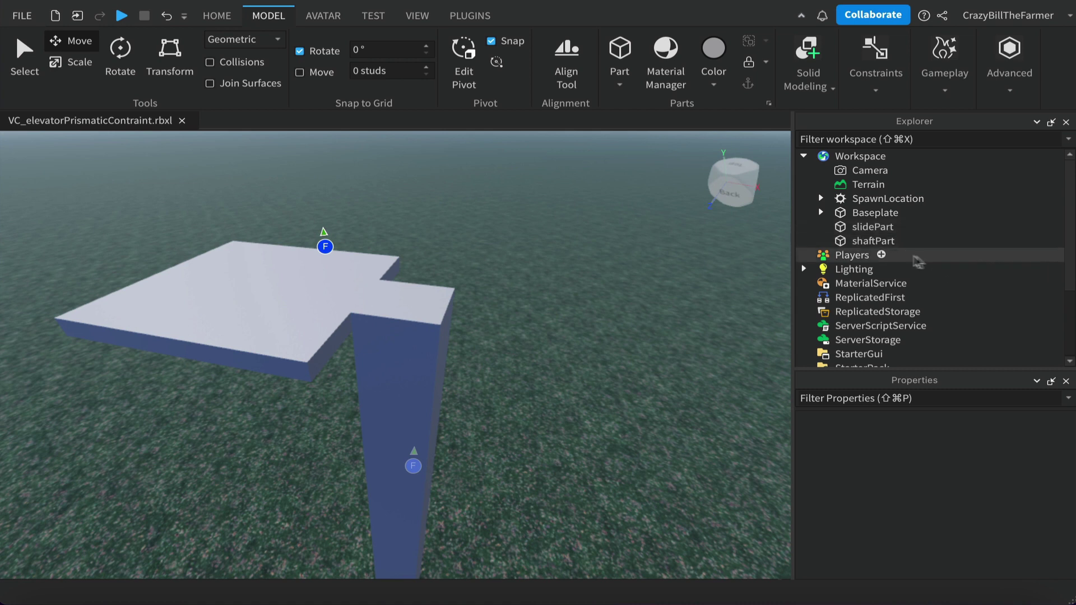
{"action": "left_click", "coordinate": [872, 241]}
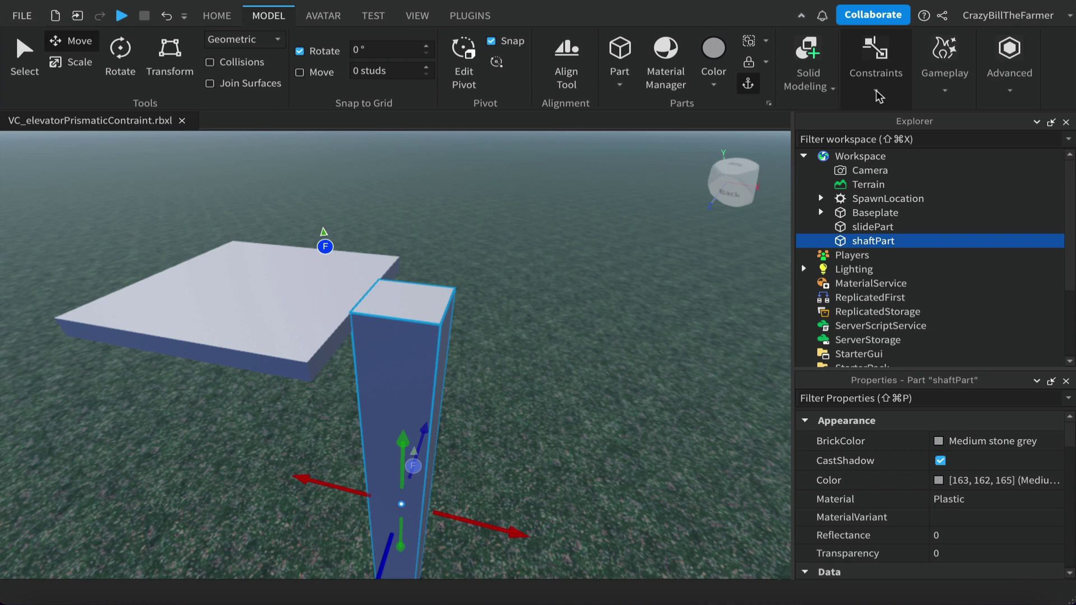
{"action": "left_click", "coordinate": [876, 92]}
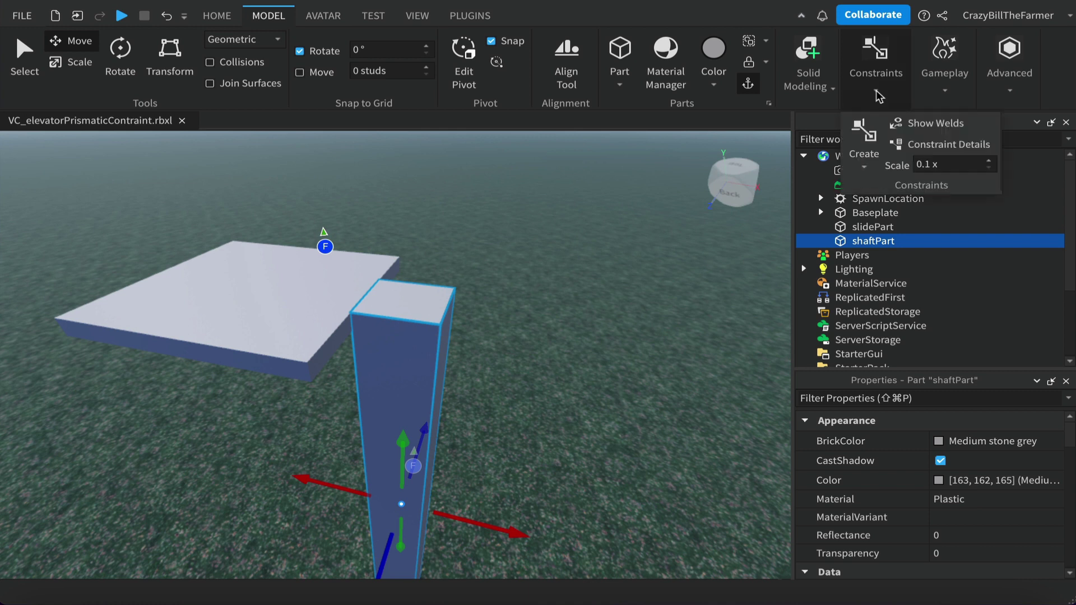
{"action": "left_click", "coordinate": [967, 146]}
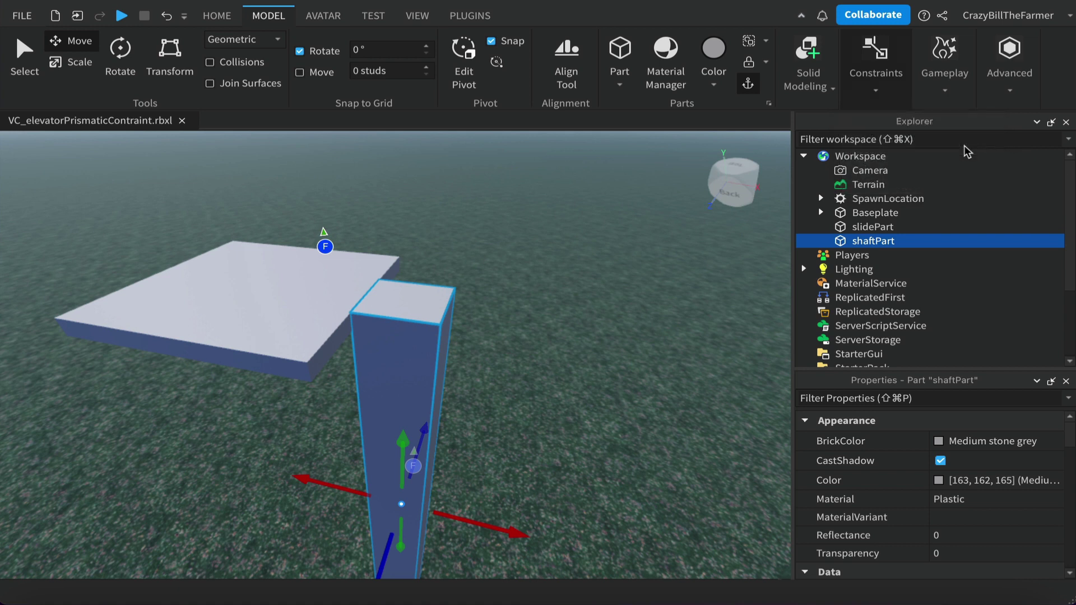
{"action": "left_click", "coordinate": [877, 84]}
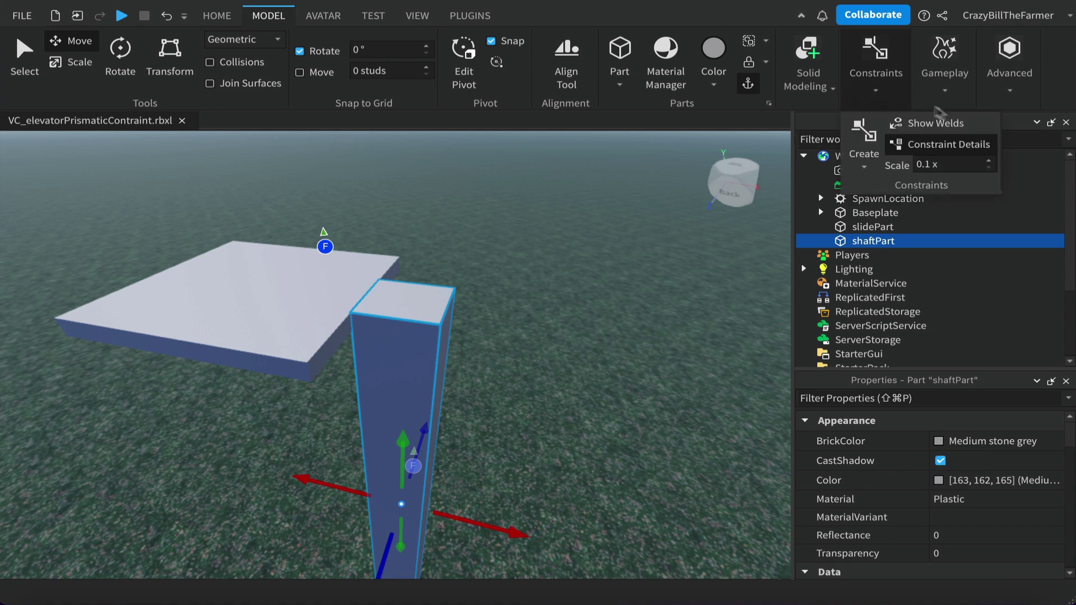
{"action": "left_click", "coordinate": [944, 126]}
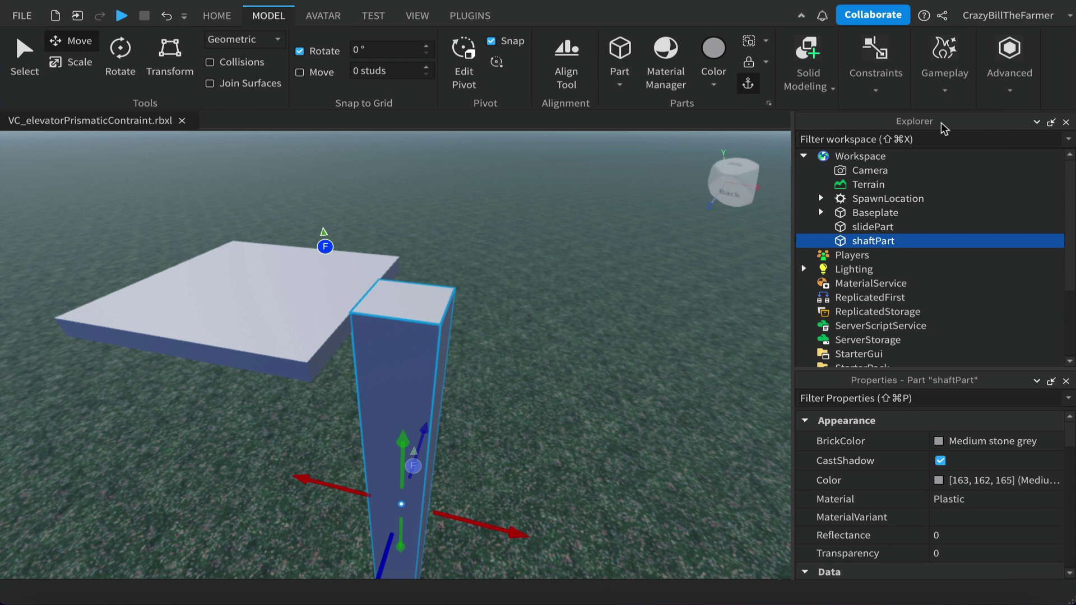
{"action": "left_click", "coordinate": [875, 93]}
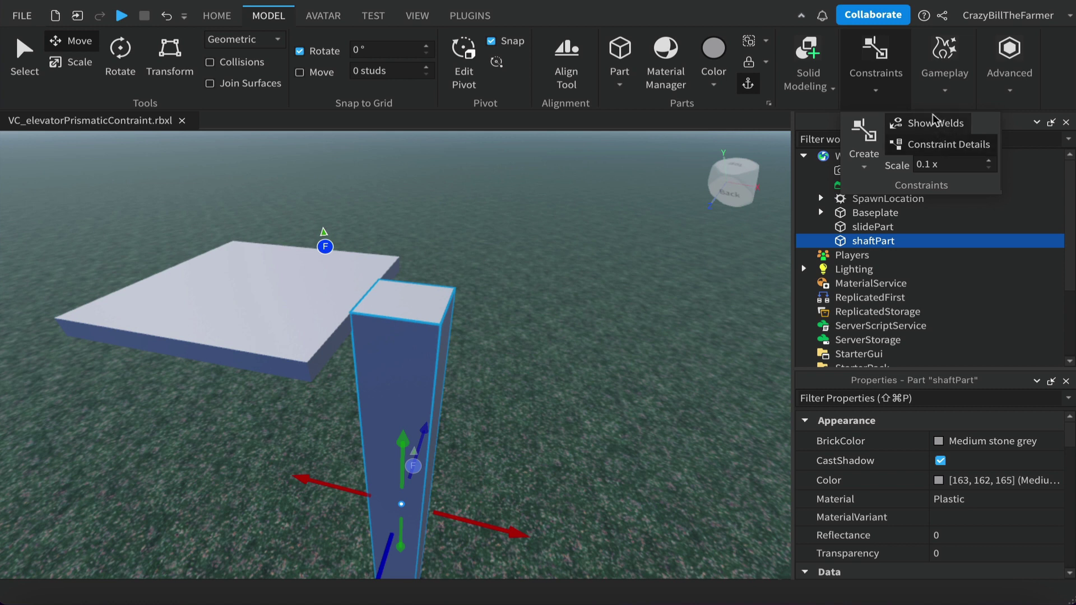
- Create a Prismatic constraint from the shaft top (Attachment0) to slidePart (Attachment1)
{"action": "left_click", "coordinate": [865, 170]}
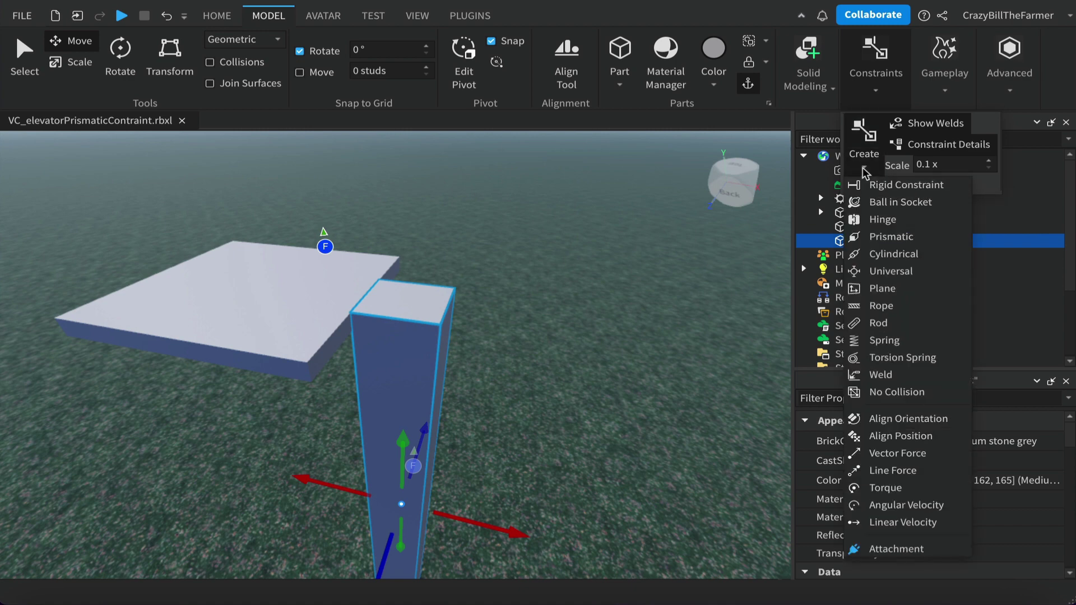
{"action": "left_click", "coordinate": [903, 238]}
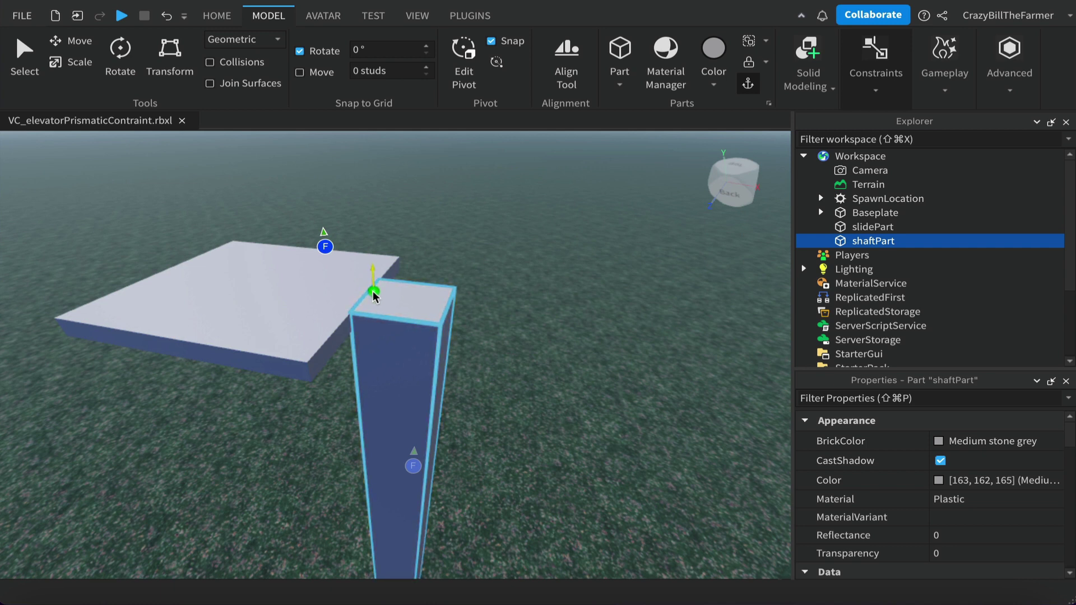
{"action": "left_click", "coordinate": [374, 293]}
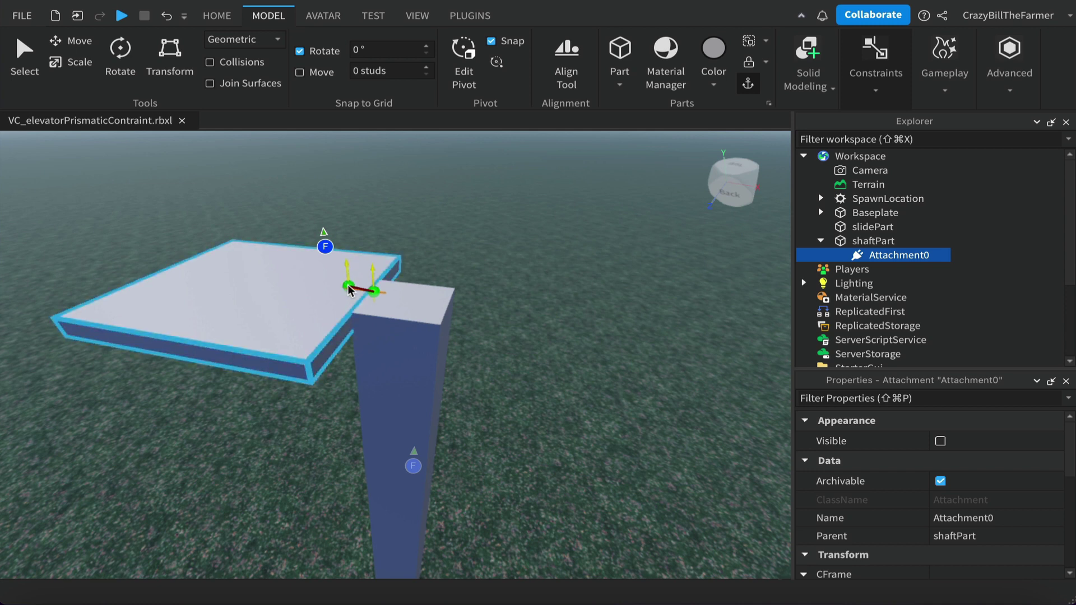
{"action": "left_click", "coordinate": [348, 288]}
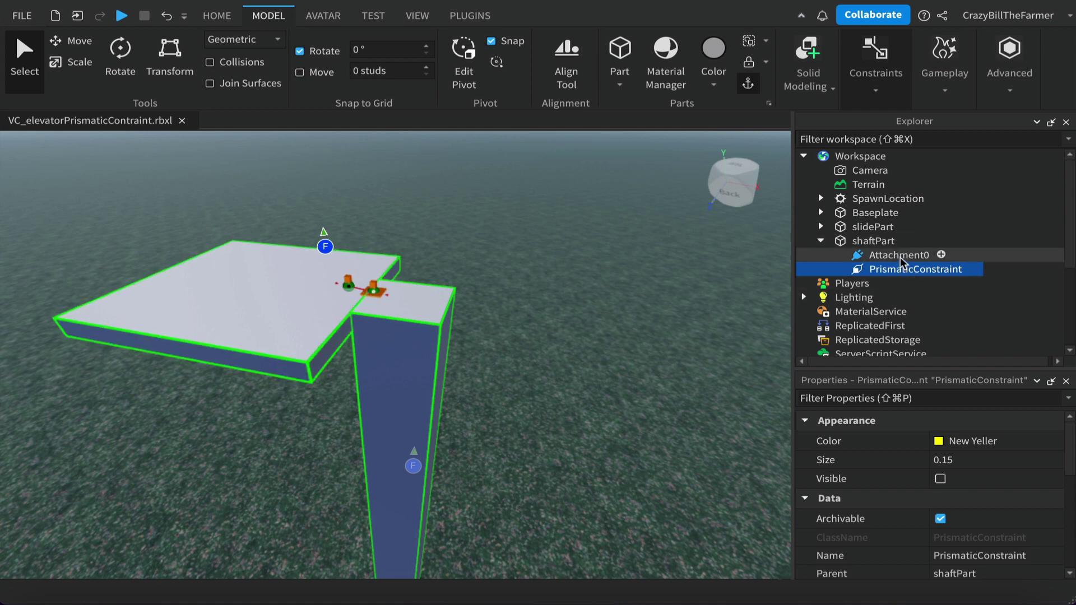
{"action": "left_click", "coordinate": [821, 227]}
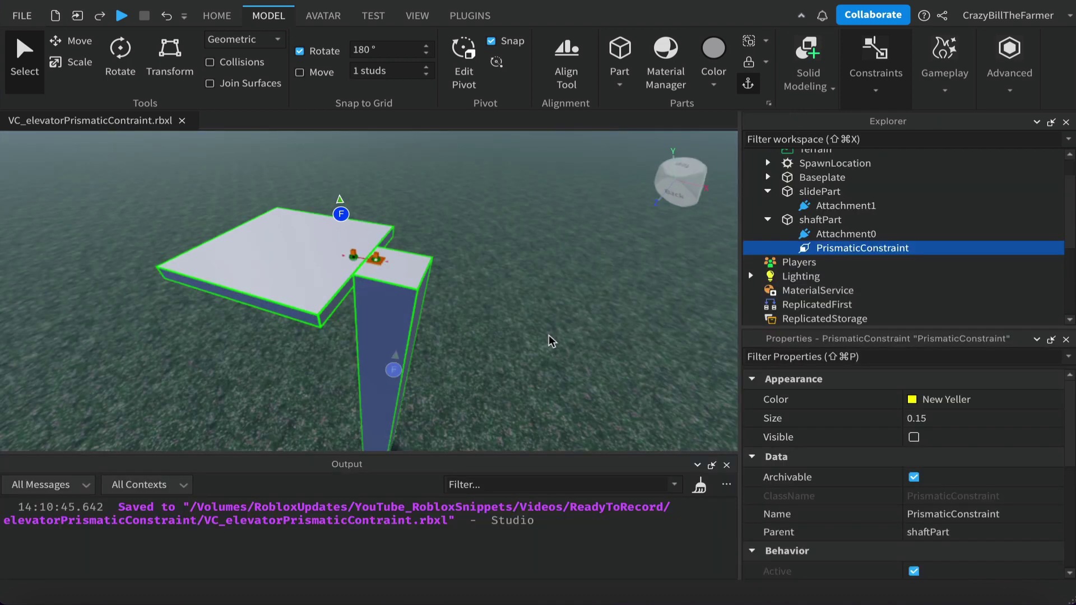
- Close the Output log and orbit the view around the shaft structure
{"action": "left_click", "coordinate": [549, 335]}
{"action": "right_click_drag", "start_coordinate": [549, 335], "coordinate": [550, 336]}
{"action": "left_click", "coordinate": [726, 466]}
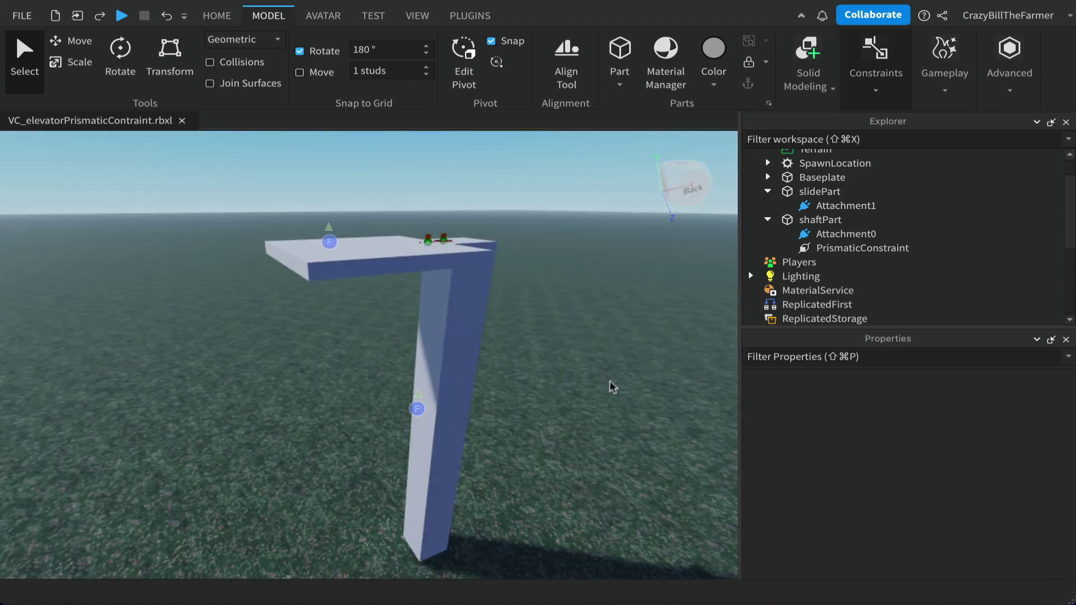
{"action": "right_click_drag", "start_coordinate": [610, 383], "coordinate": [610, 383]}
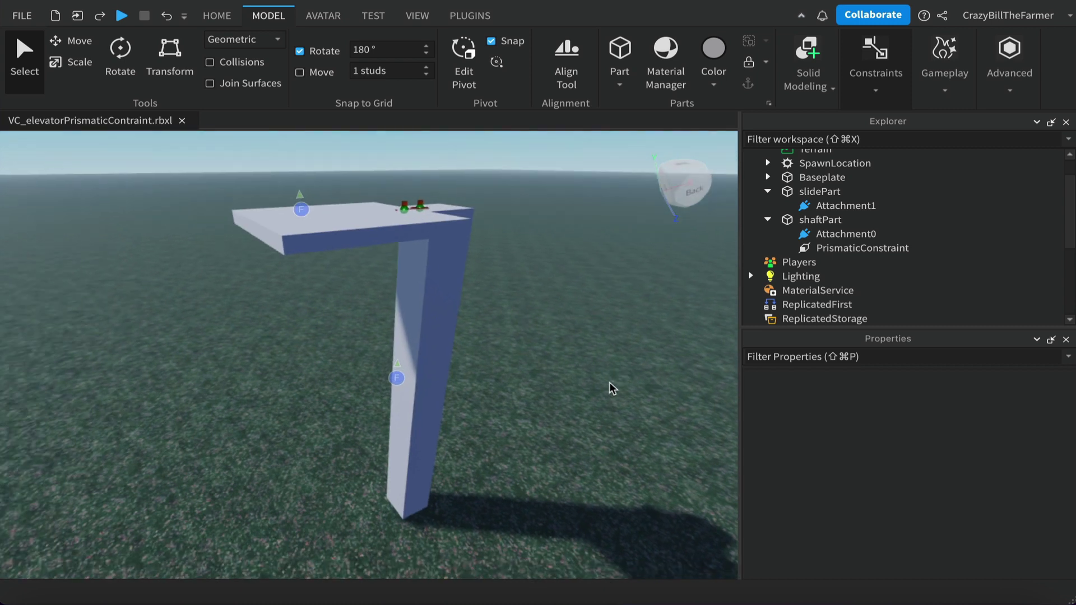
{"action": "key", "text": "s"}
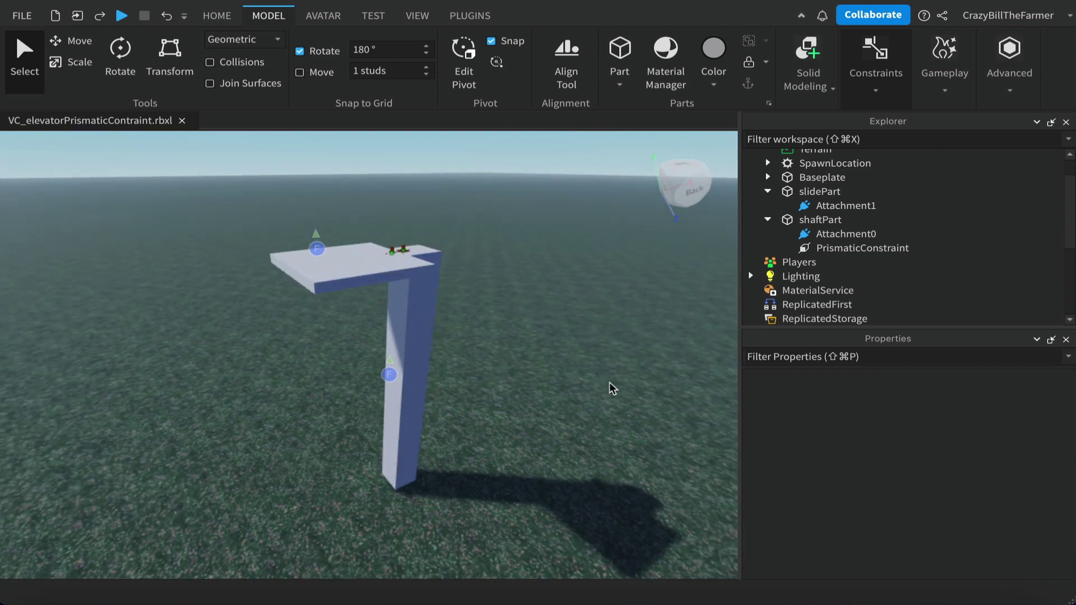
- Enable LimitsEnabled (upper limit 5) on the PrismaticConstraint and set ActuatorType to Servo
{"action": "left_click", "coordinate": [851, 252]}
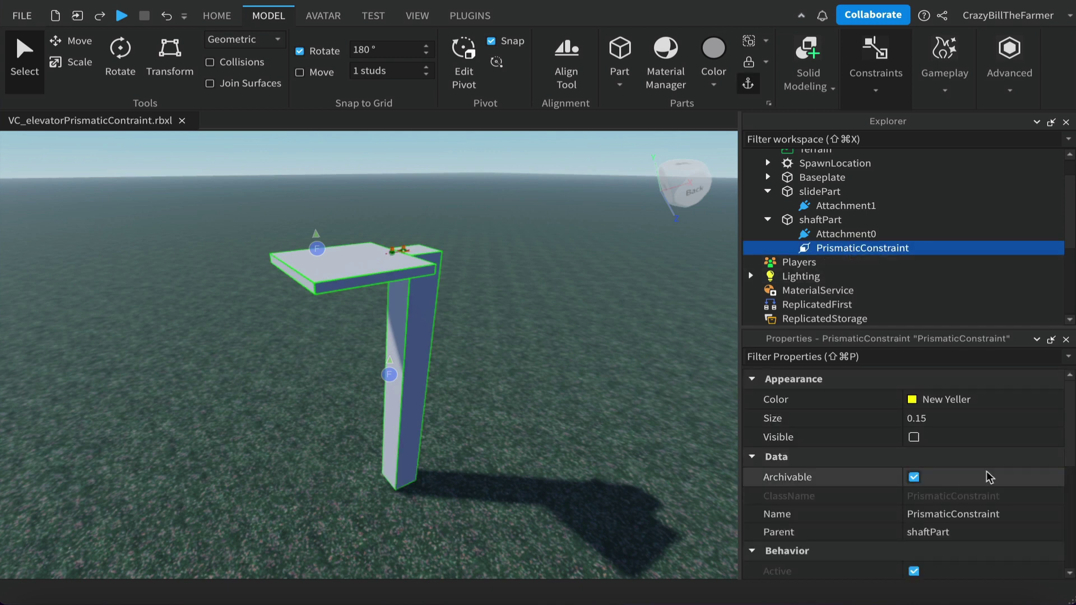
{"action": "scroll", "coordinate": [989, 477], "scroll_direction": "down", "scroll_amount": 5}
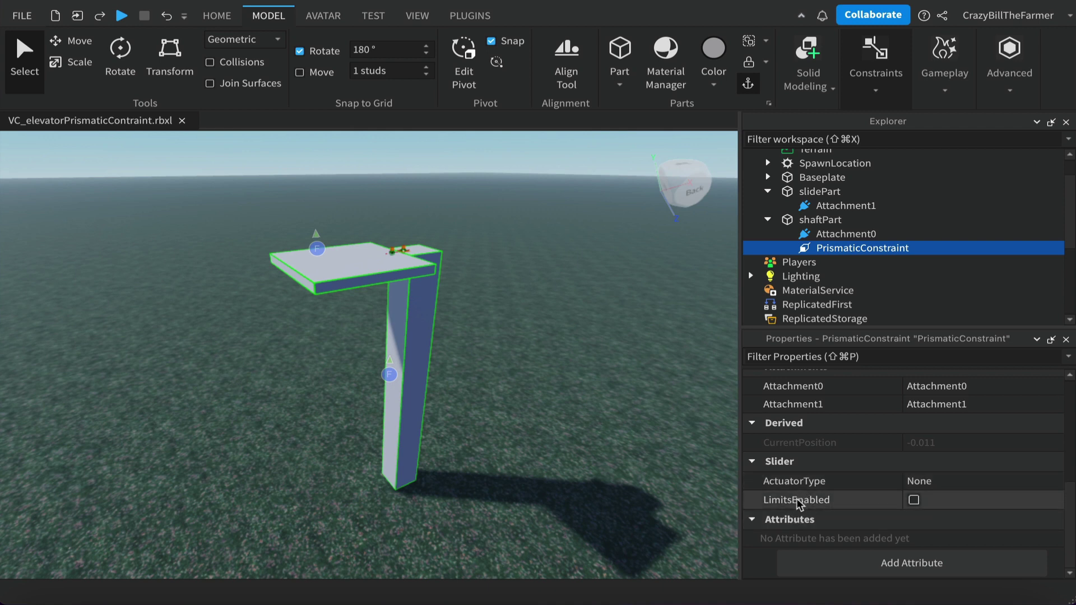
{"action": "mouse_move", "coordinate": [799, 502]}
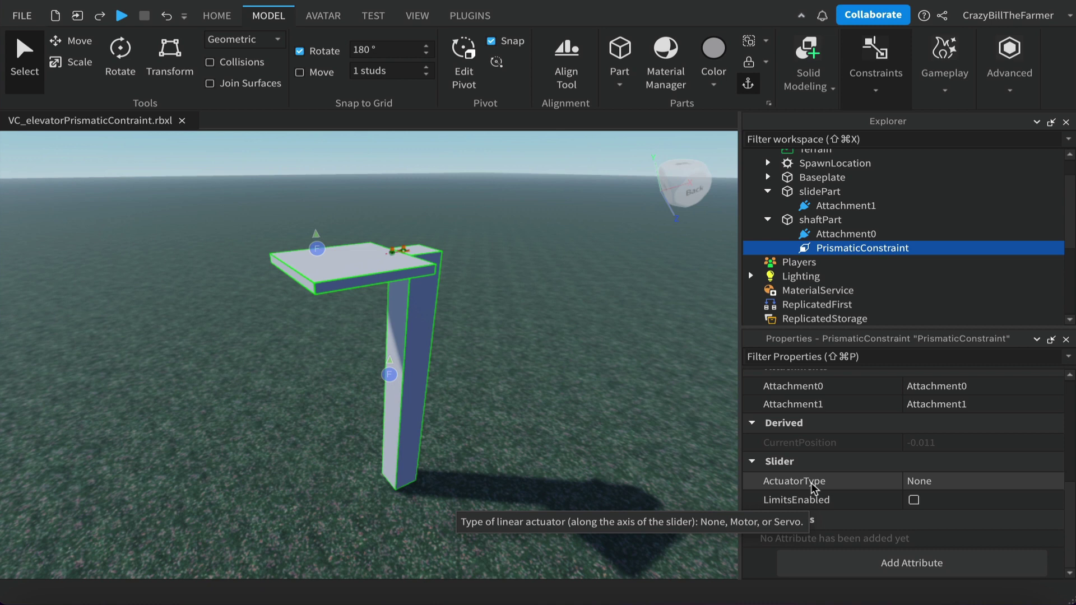
{"action": "left_click", "coordinate": [913, 500]}
{"action": "scroll", "coordinate": [921, 498], "scroll_direction": "down", "scroll_amount": 3}
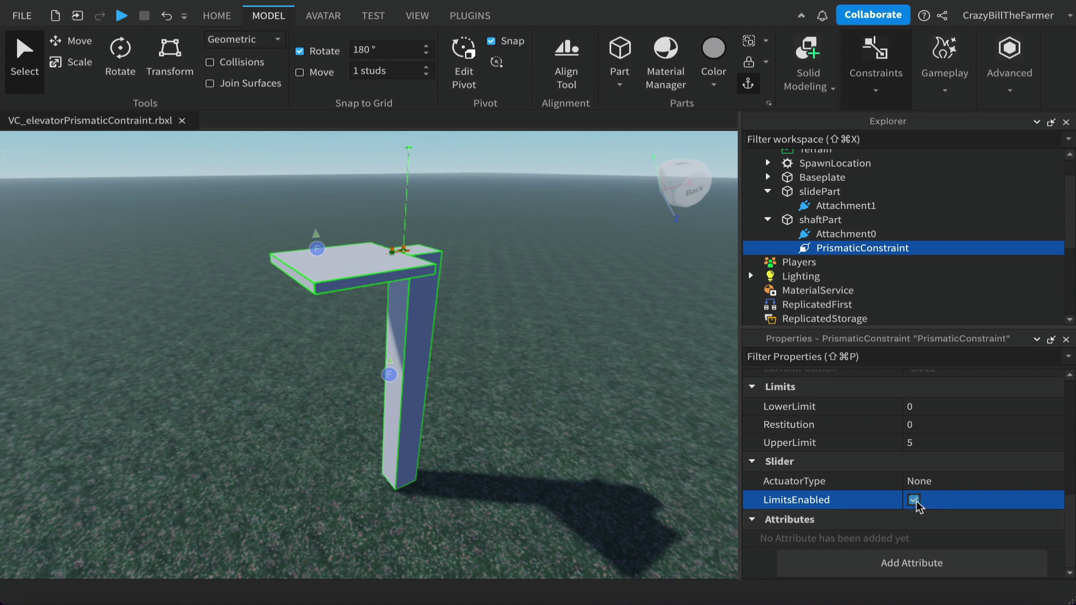
{"action": "left_click", "coordinate": [1057, 483]}
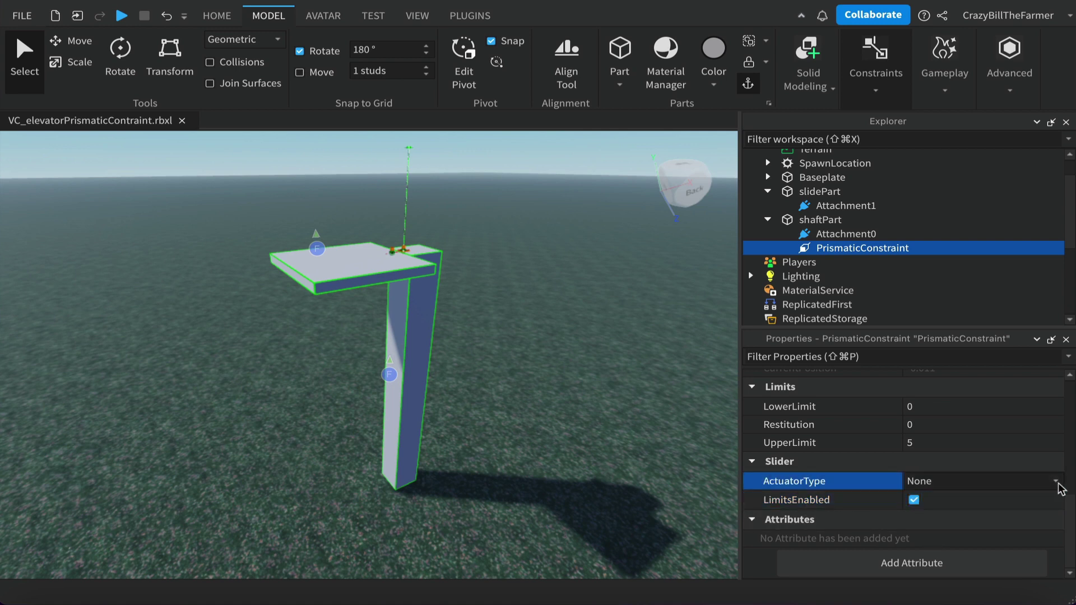
{"action": "left_click", "coordinate": [1056, 483]}
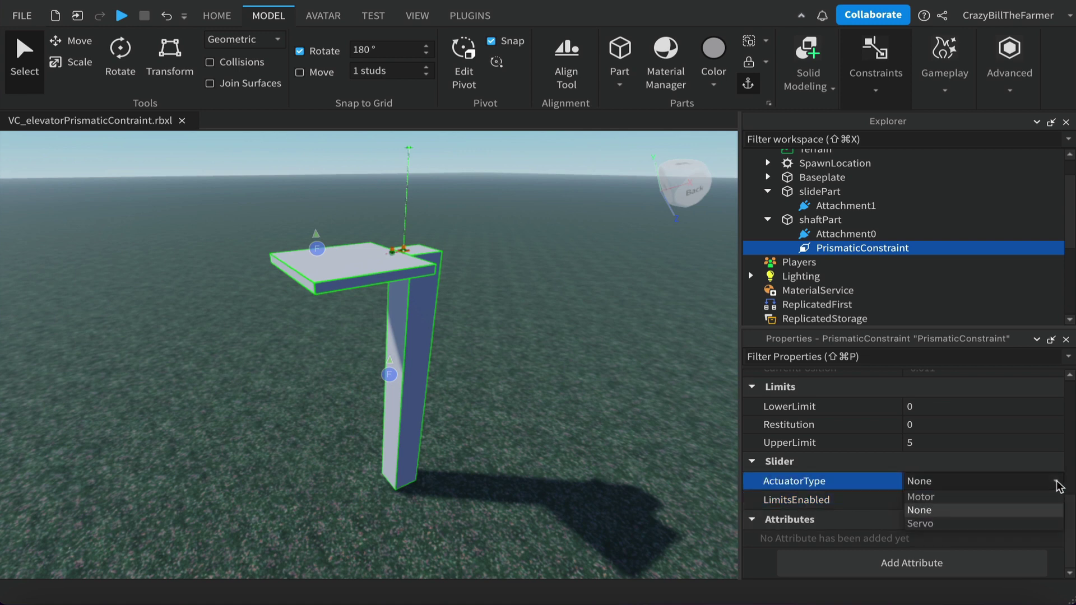
{"action": "left_click", "coordinate": [970, 528]}
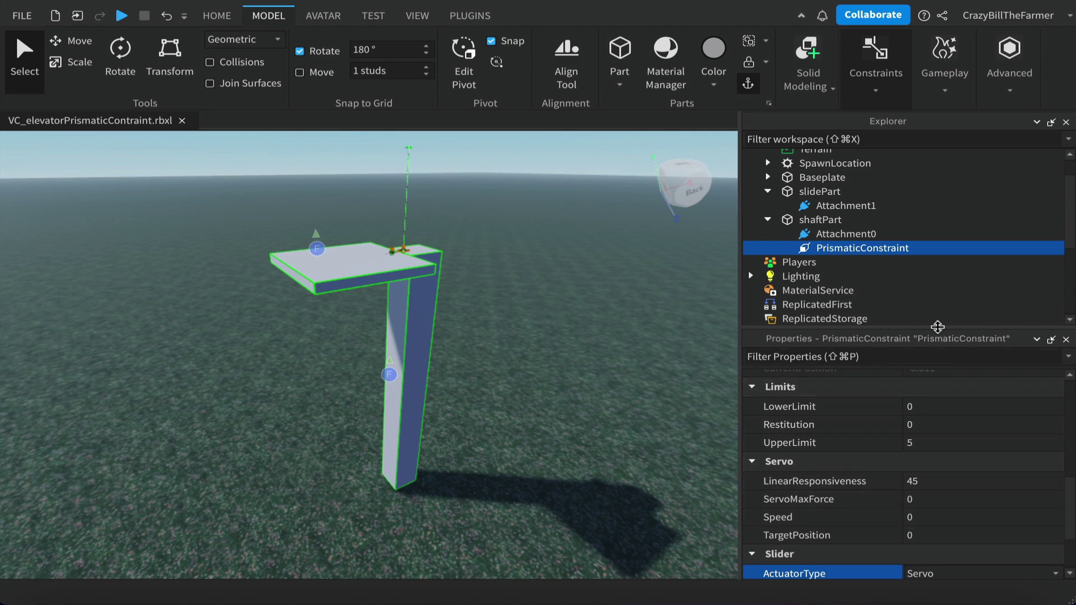
{"action": "left_click_drag", "start_coordinate": [937, 322], "coordinate": [937, 284]}
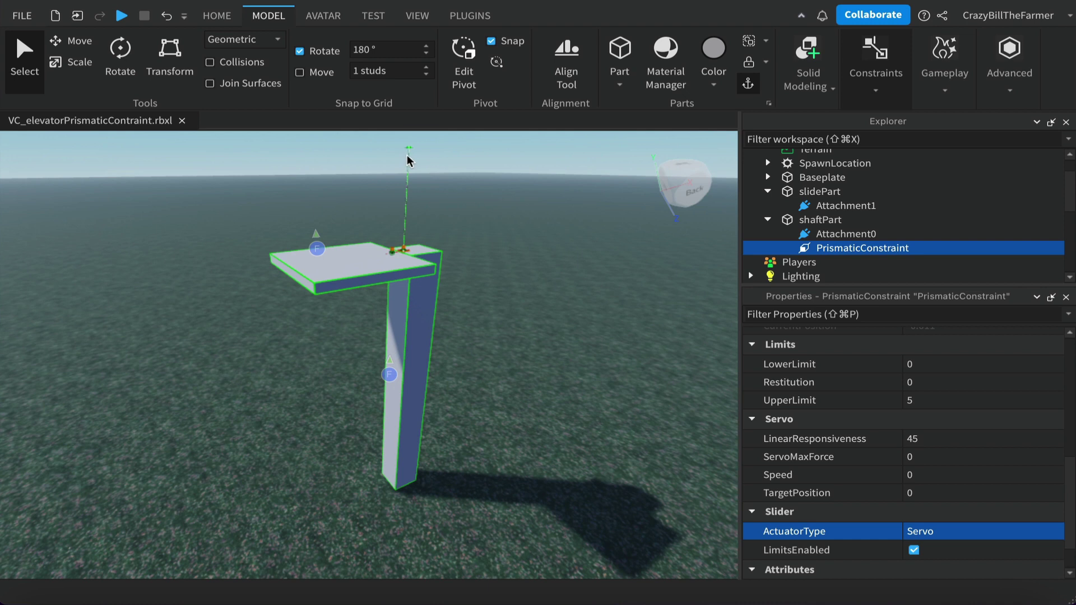
{"action": "mouse_move", "coordinate": [825, 403]}
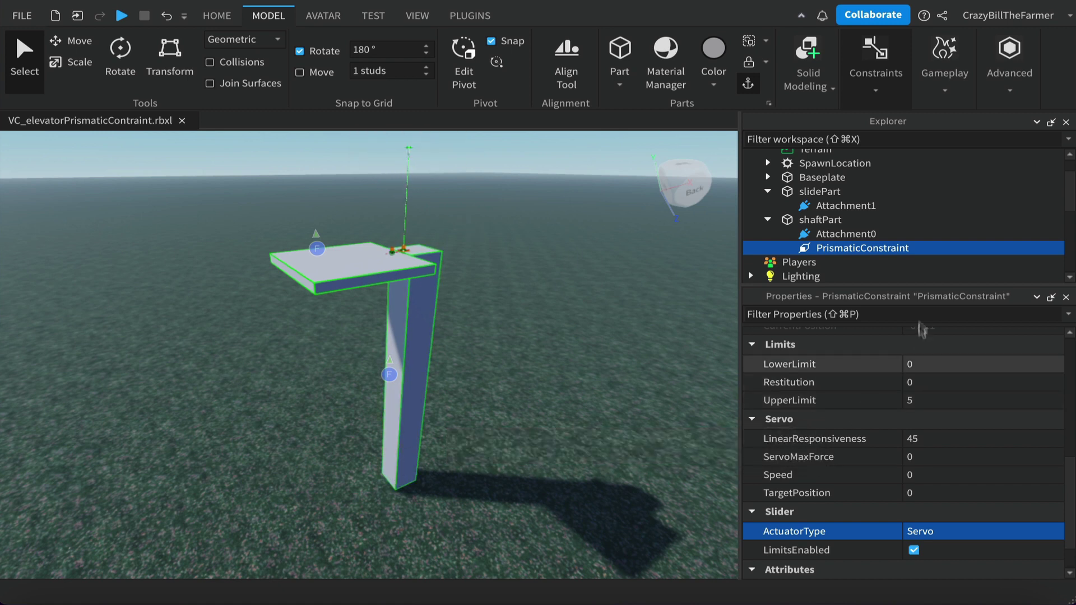
- Rotate shaftPart's Attachment0 by 180° with the Rotate tool so its axis points downward
{"action": "left_click", "coordinate": [846, 238]}
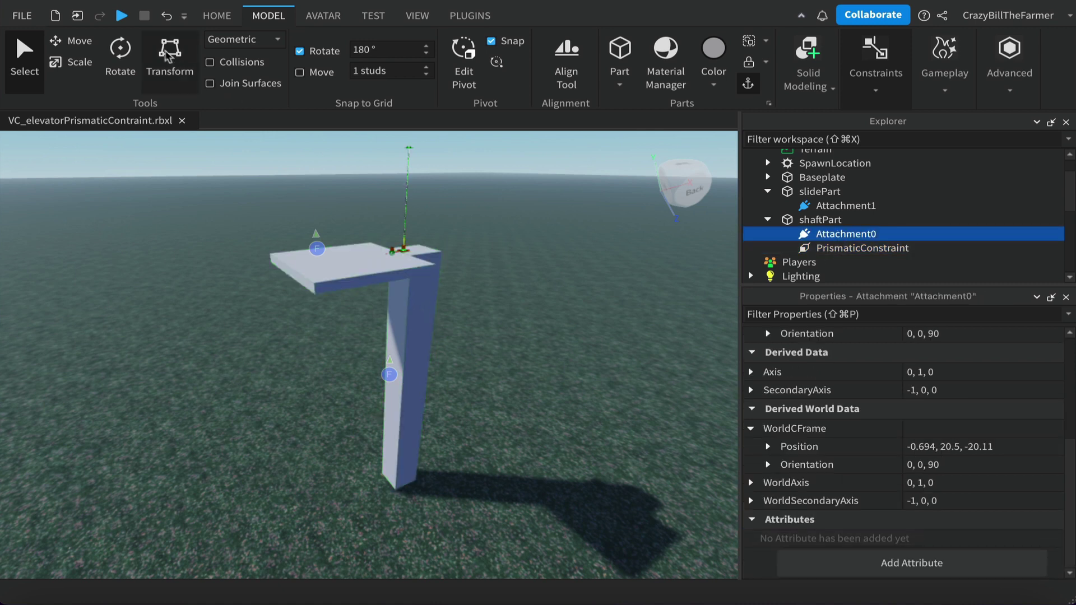
{"action": "left_click", "coordinate": [120, 53]}
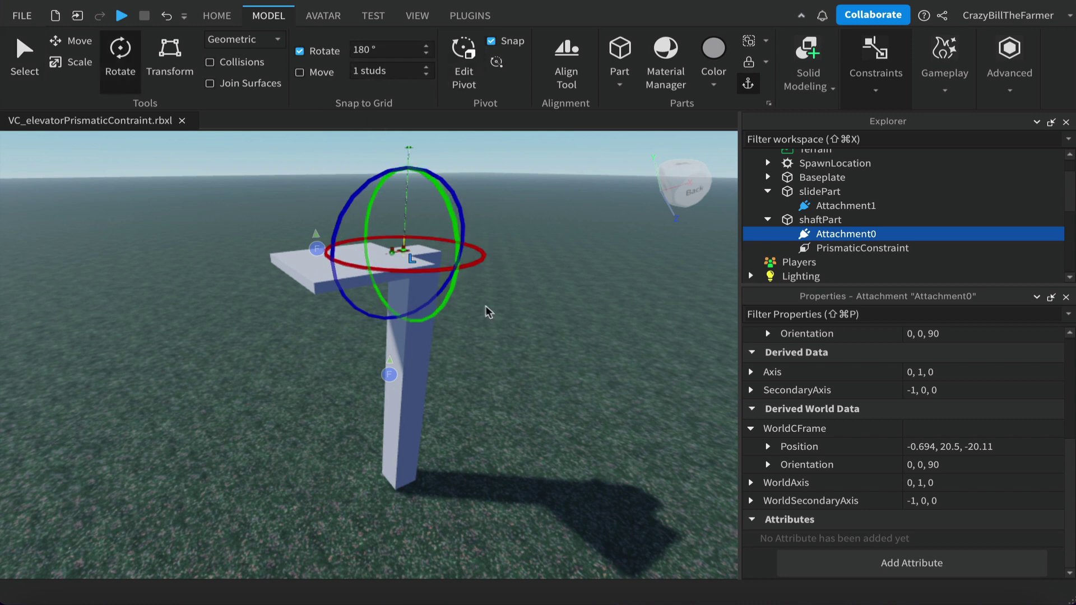
{"action": "left_click_drag", "start_coordinate": [445, 204], "coordinate": [324, 324]}
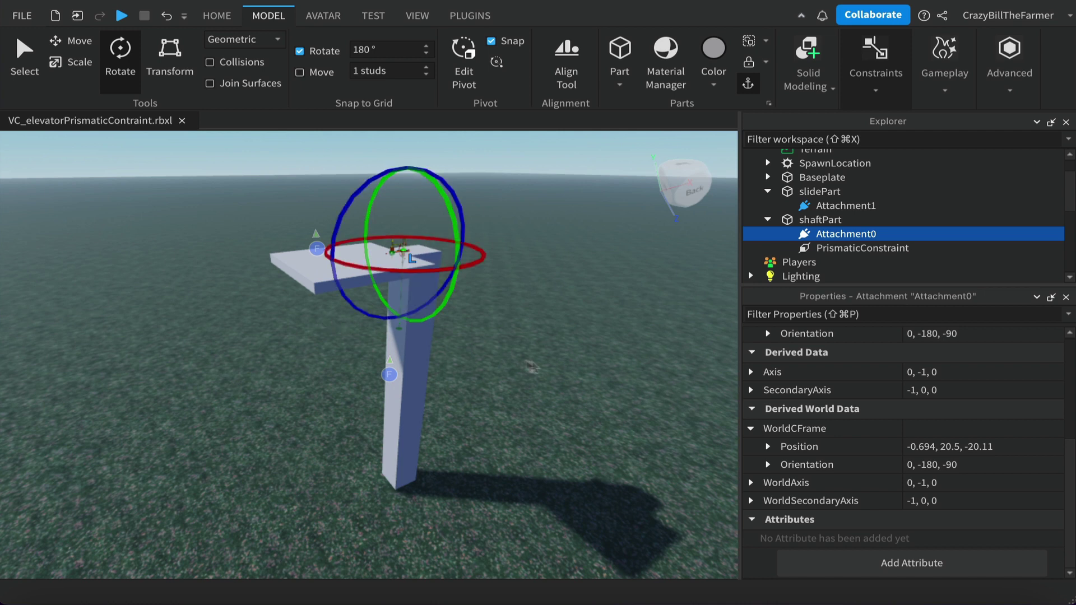
{"action": "left_click", "coordinate": [552, 355]}
- Reselect the PrismaticConstraint after adjusting the view closer to the model
{"action": "left_click", "coordinate": [843, 248]}
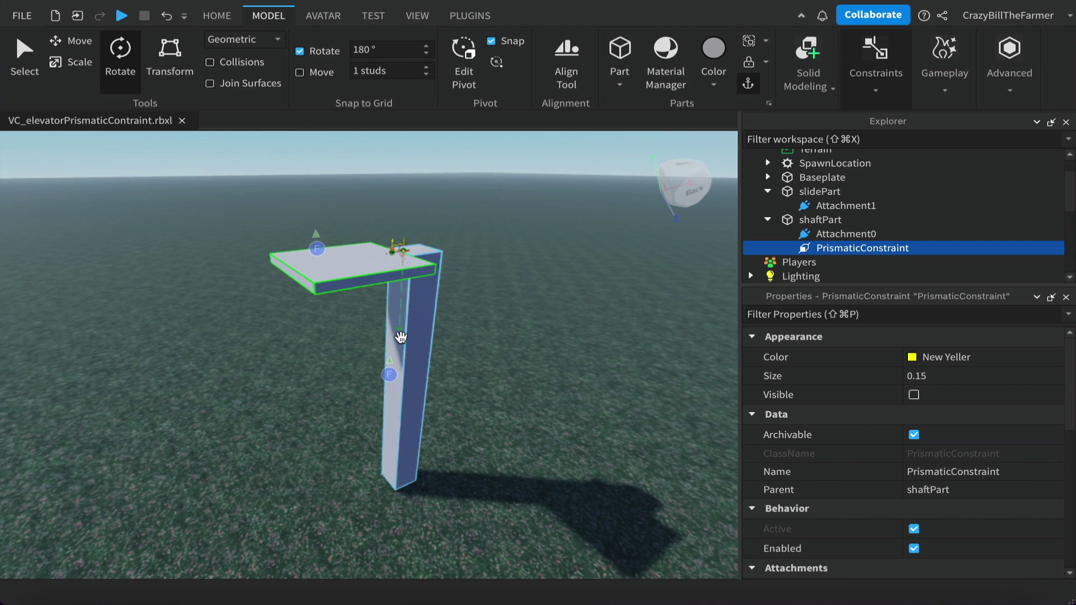
{"action": "right_click_drag", "start_coordinate": [452, 365], "coordinate": [456, 362]}
{"action": "key", "text": "w"}
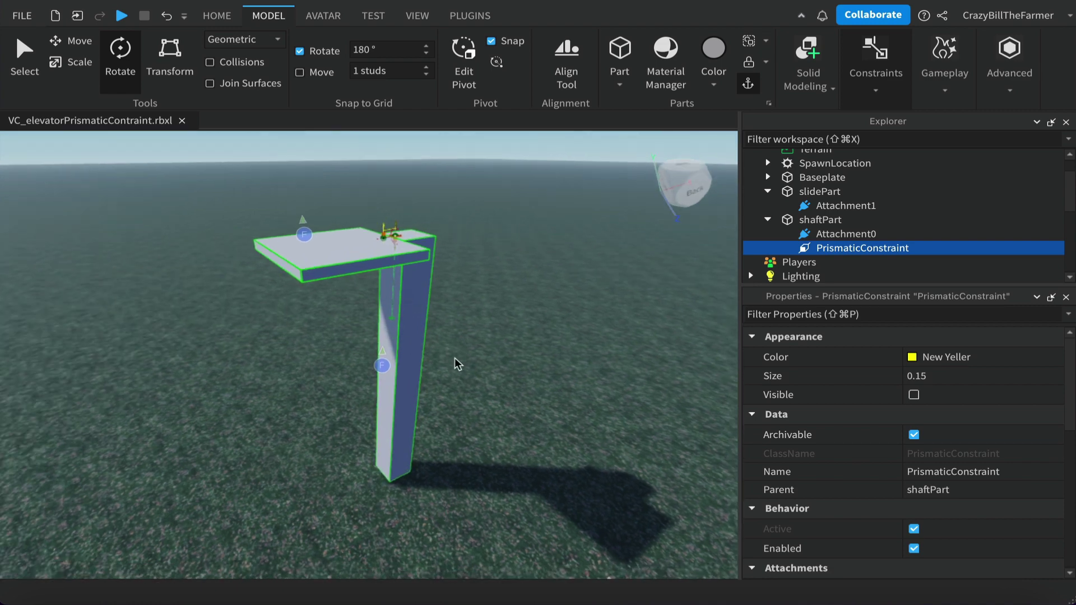
{"action": "left_click", "coordinate": [455, 361]}
{"action": "scroll", "coordinate": [471, 355], "scroll_direction": "up", "scroll_amount": 5}
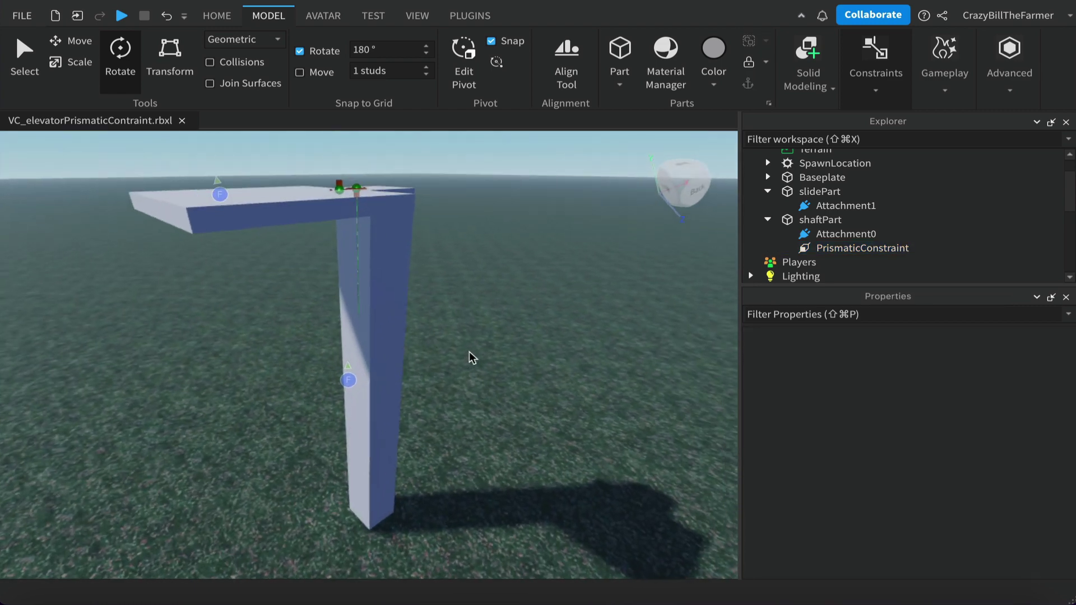
{"action": "left_click", "coordinate": [866, 249]}
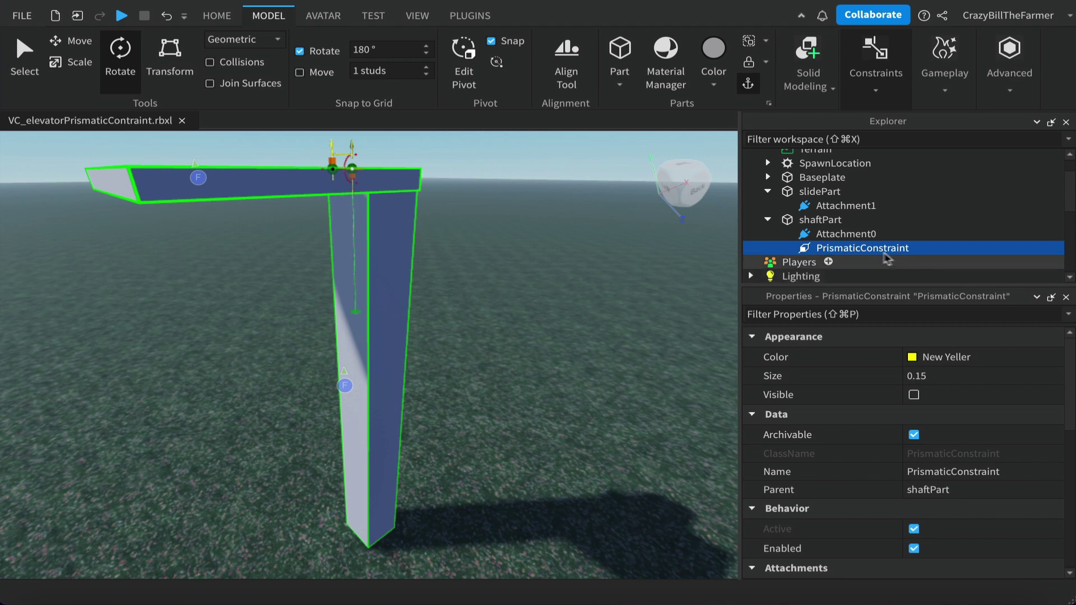
- In Properties, enter UpperLimit 20, ServoMaxForce 100000, Speed 10 and TargetPosition 10 for the PrismaticConstraint
{"action": "scroll", "coordinate": [985, 468], "scroll_direction": "down", "scroll_amount": 10}
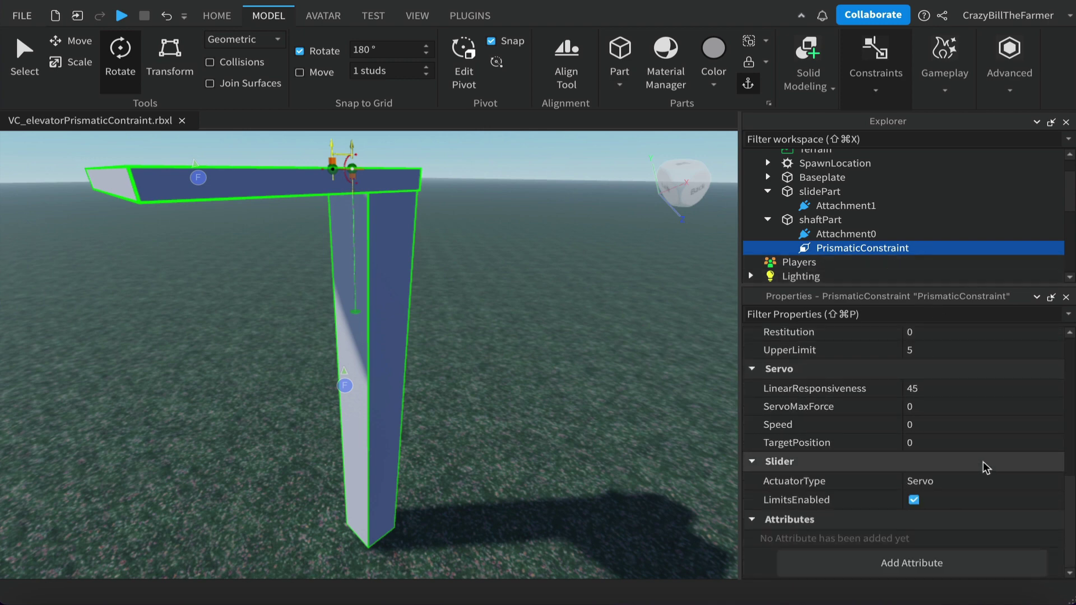
{"action": "scroll", "coordinate": [987, 469], "scroll_direction": "up", "scroll_amount": 3}
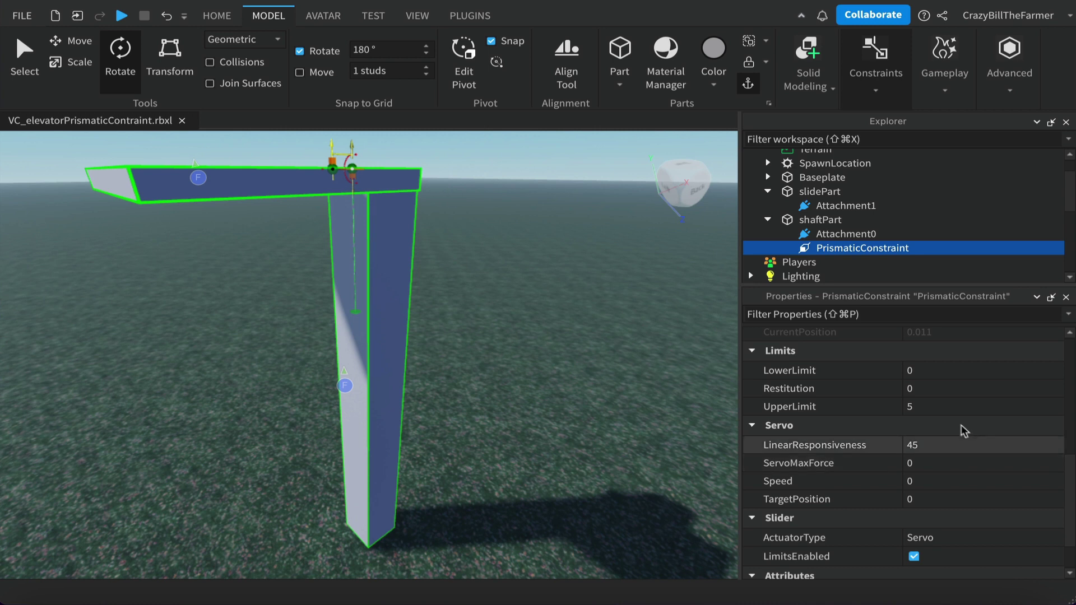
{"action": "left_click", "coordinate": [953, 406]}
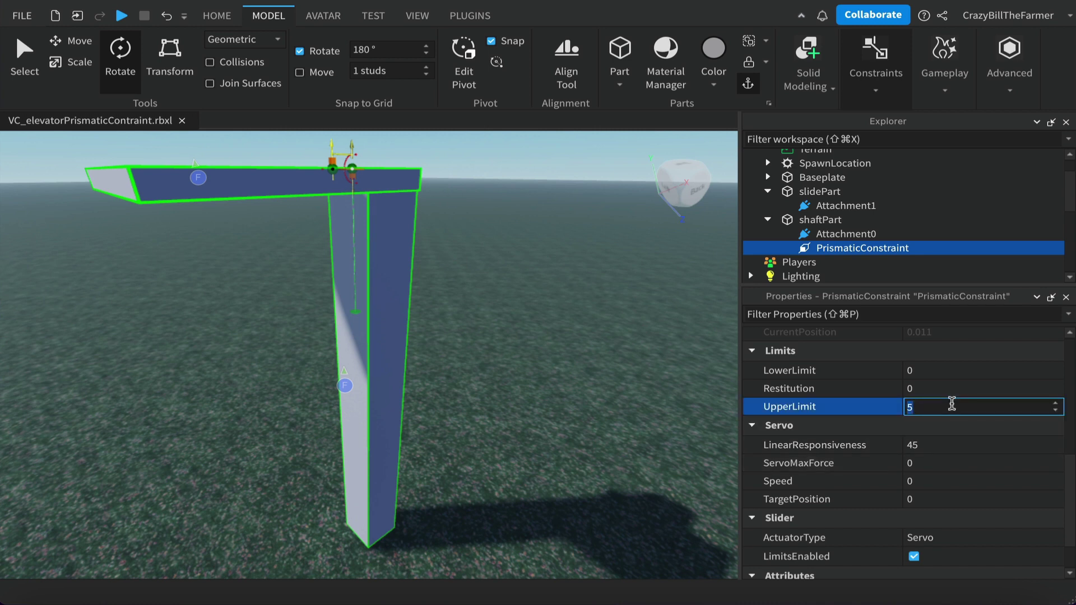
{"action": "key", "text": "Return"}
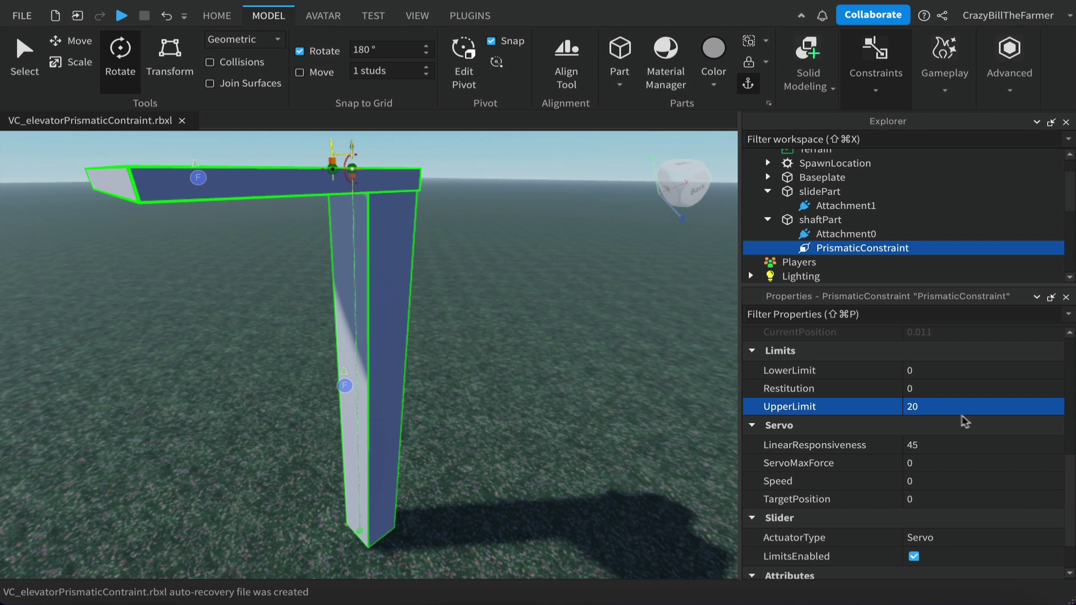
{"action": "scroll", "coordinate": [1027, 450], "scroll_direction": "down", "scroll_amount": 3}
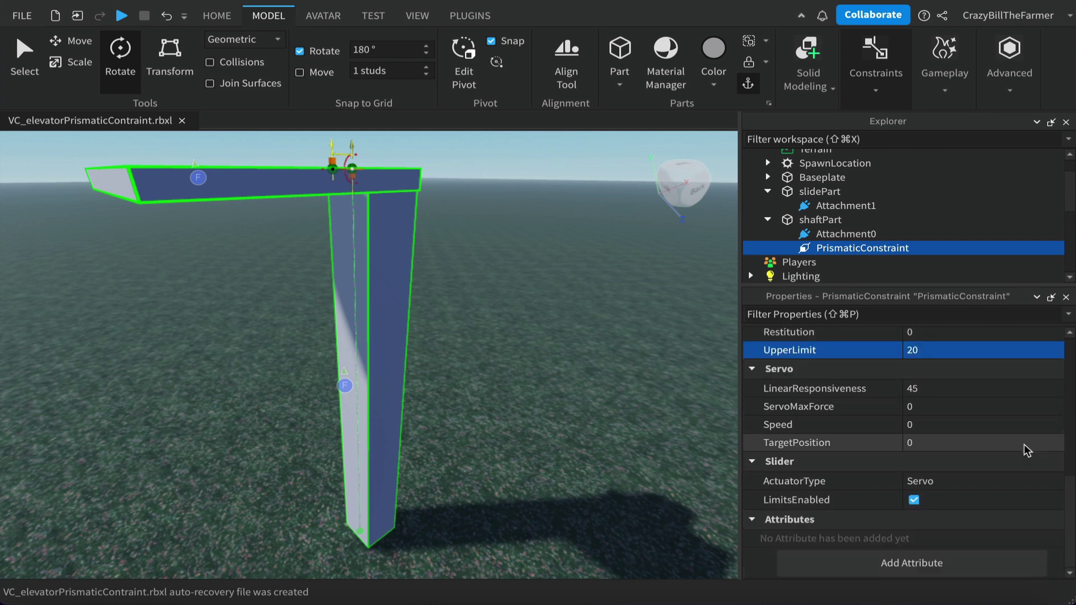
{"action": "left_click", "coordinate": [944, 408]}
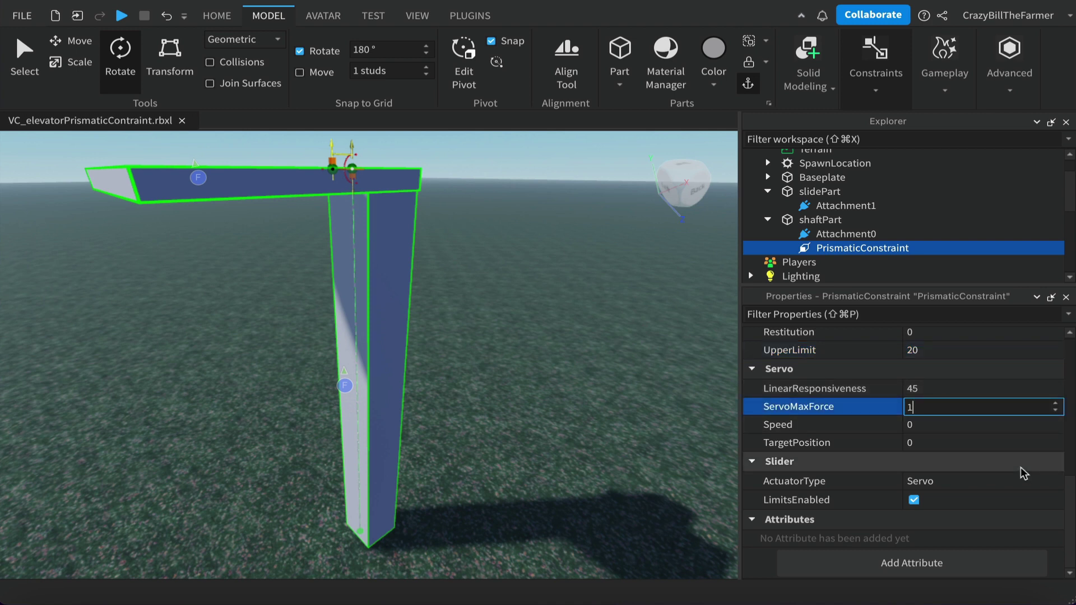
{"action": "type", "text": "100000"}
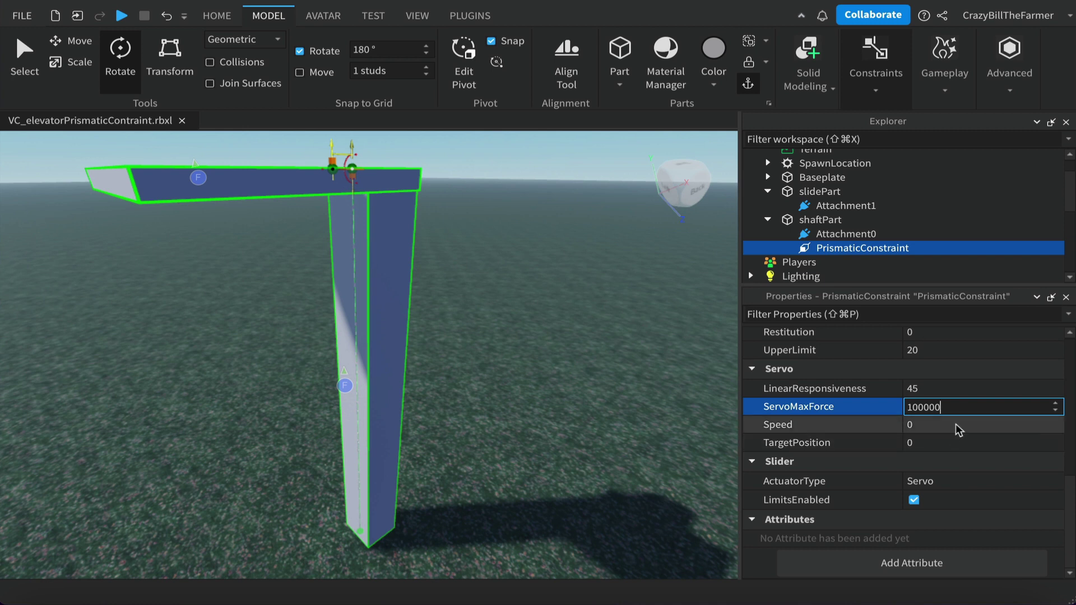
{"action": "left_click", "coordinate": [958, 426]}
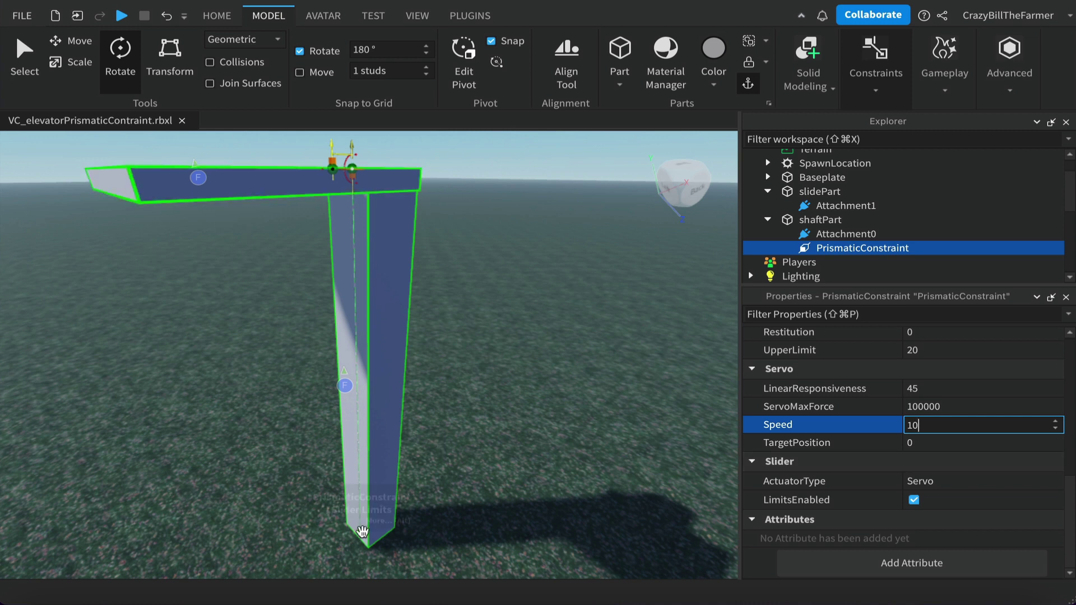
{"action": "left_click", "coordinate": [939, 443]}
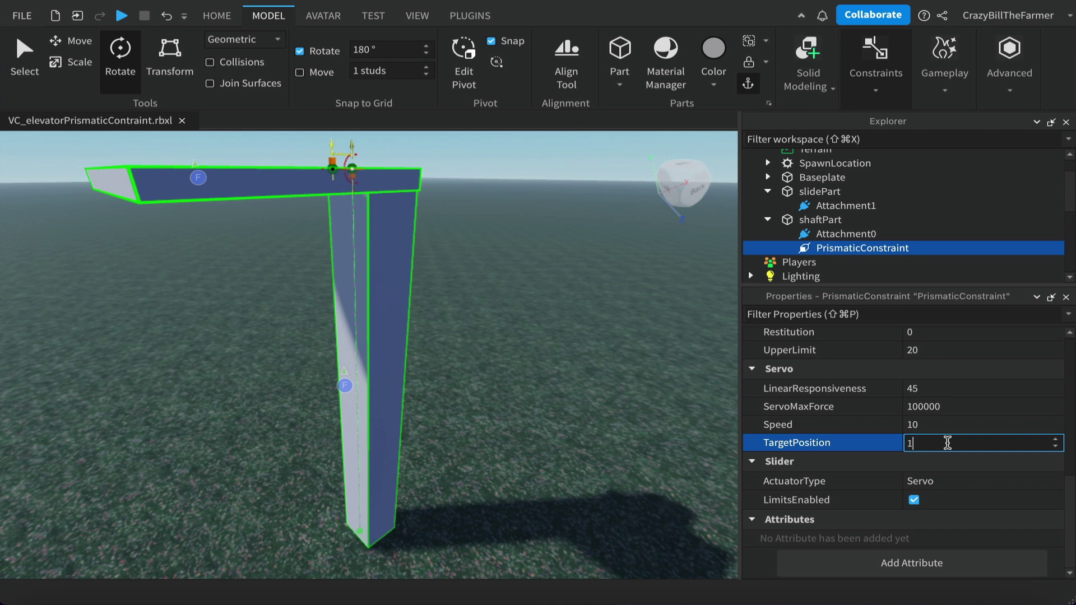
{"action": "key", "text": "Return"}
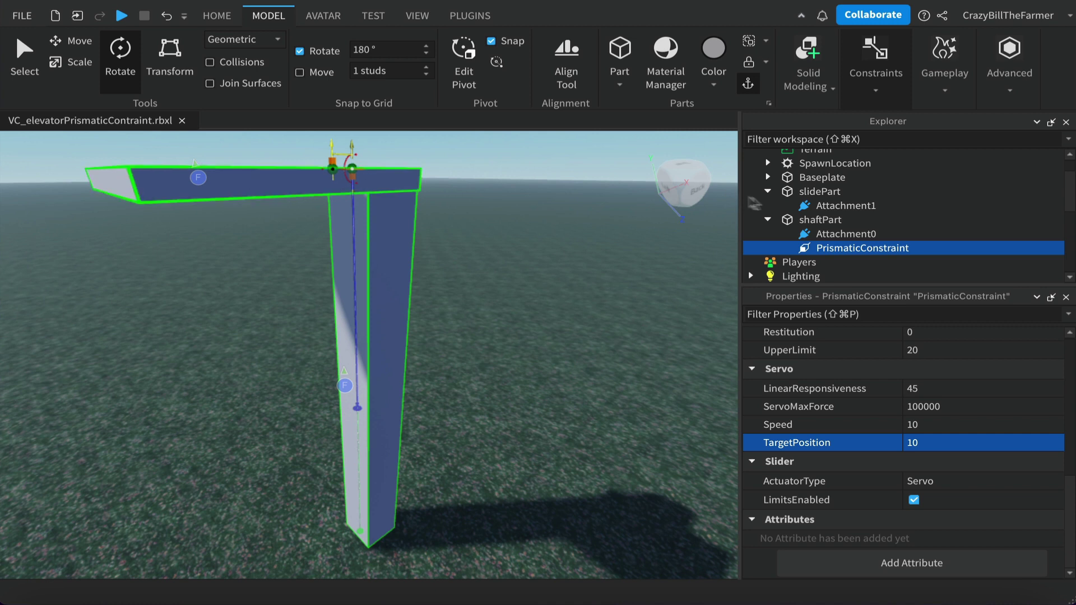
- Move the slidePart platform down the shaft to about height 14.8
{"action": "left_click", "coordinate": [813, 192]}
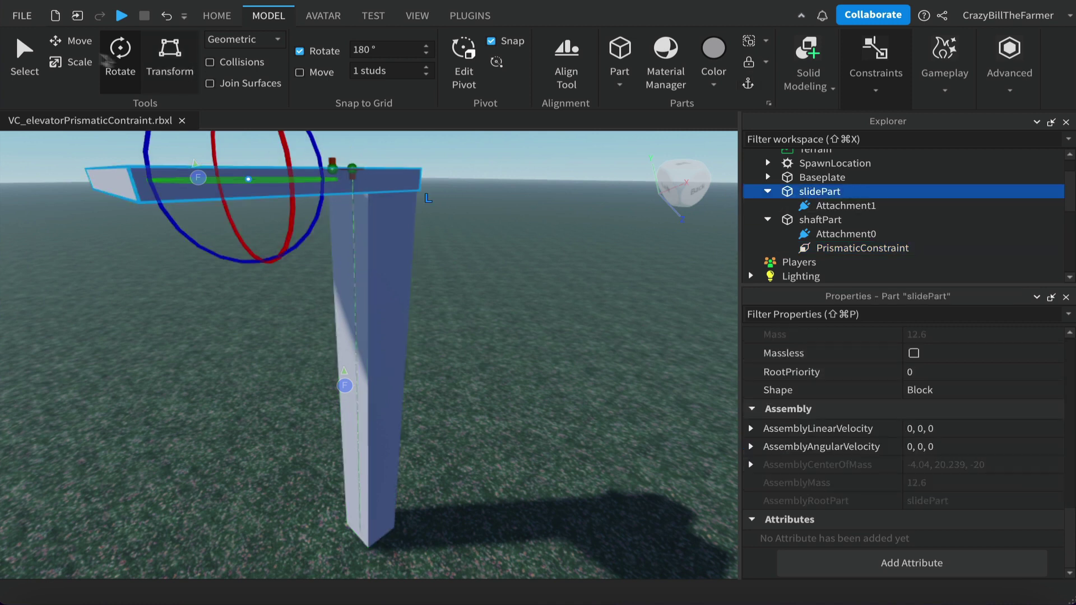
{"action": "left_click", "coordinate": [71, 41]}
{"action": "left_click_drag", "start_coordinate": [262, 277], "coordinate": [291, 443]}
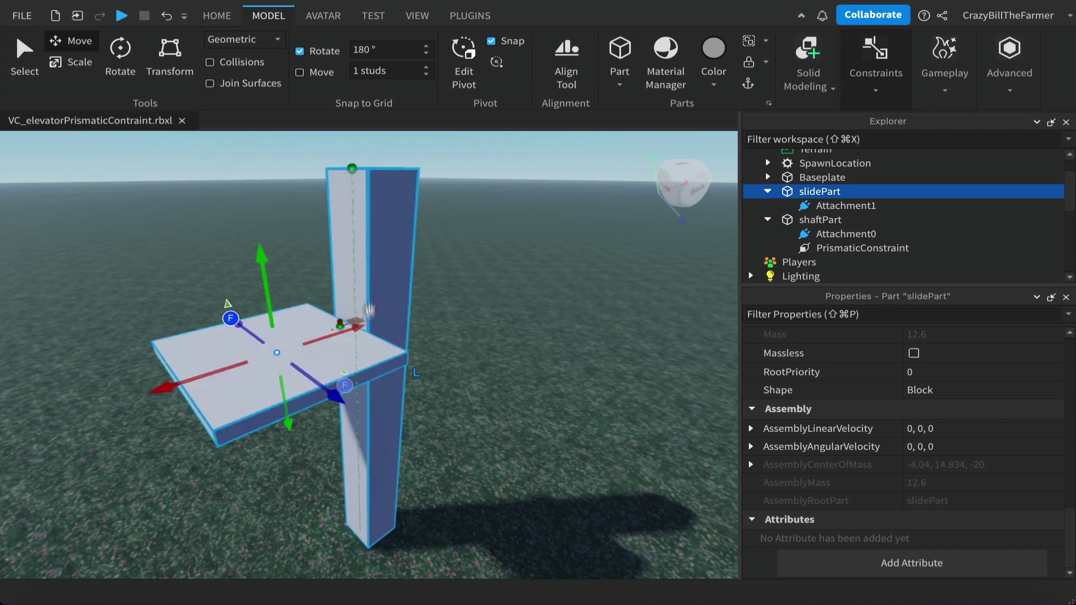
- Select shaftPart and bring up its insert-object list
{"action": "mouse_move", "coordinate": [849, 195]}
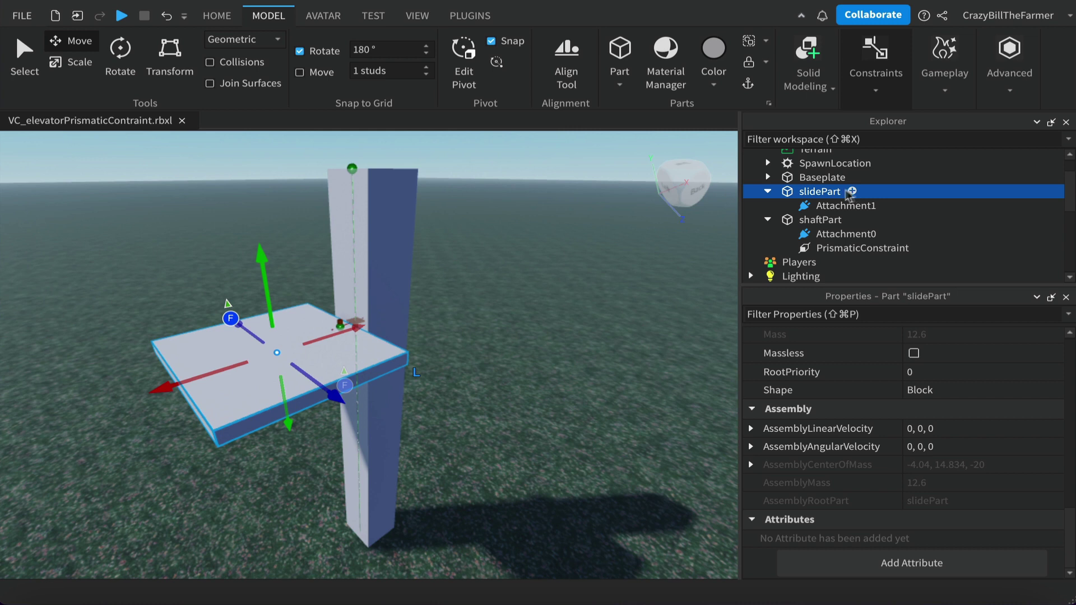
{"action": "left_click", "coordinate": [821, 221]}
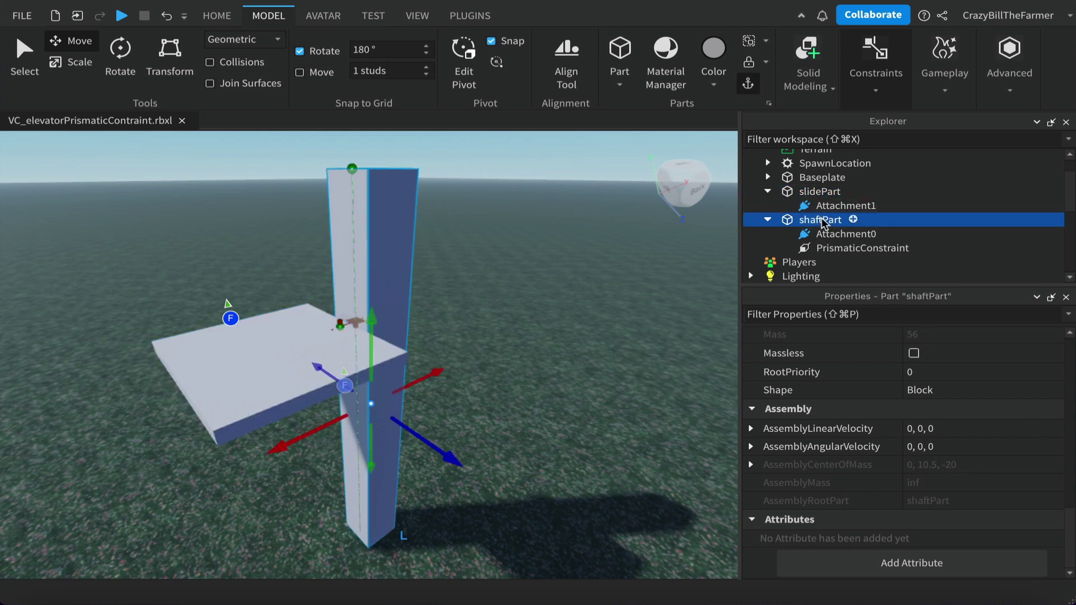
{"action": "left_click", "coordinate": [853, 220]}
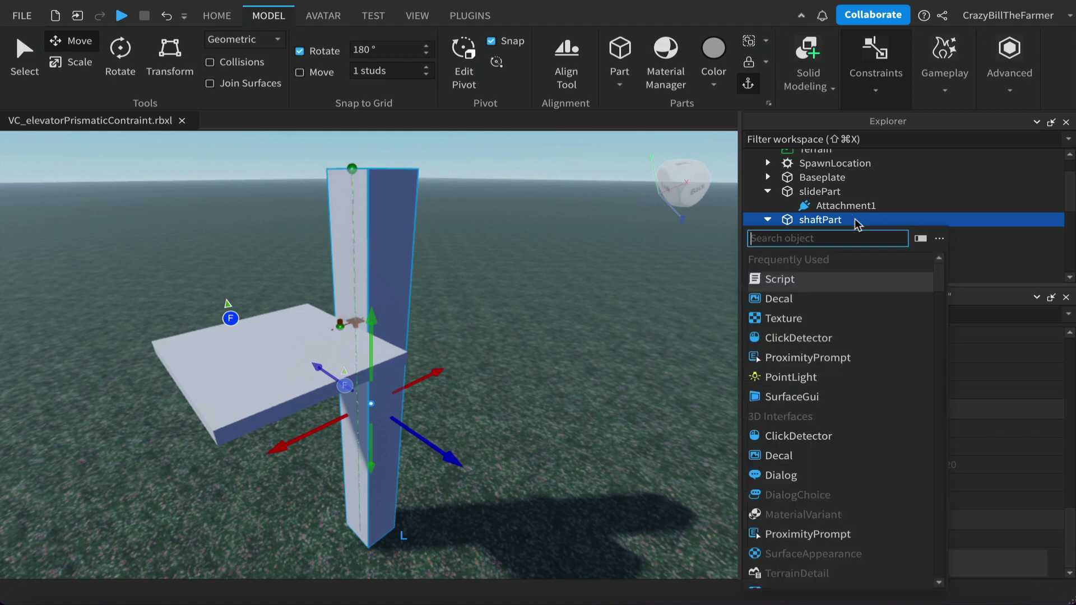
- Insert a Script into shaftPart and delete its placeholder print line
{"action": "left_click", "coordinate": [779, 280]}
{"action": "left_click", "coordinate": [20, 145]}
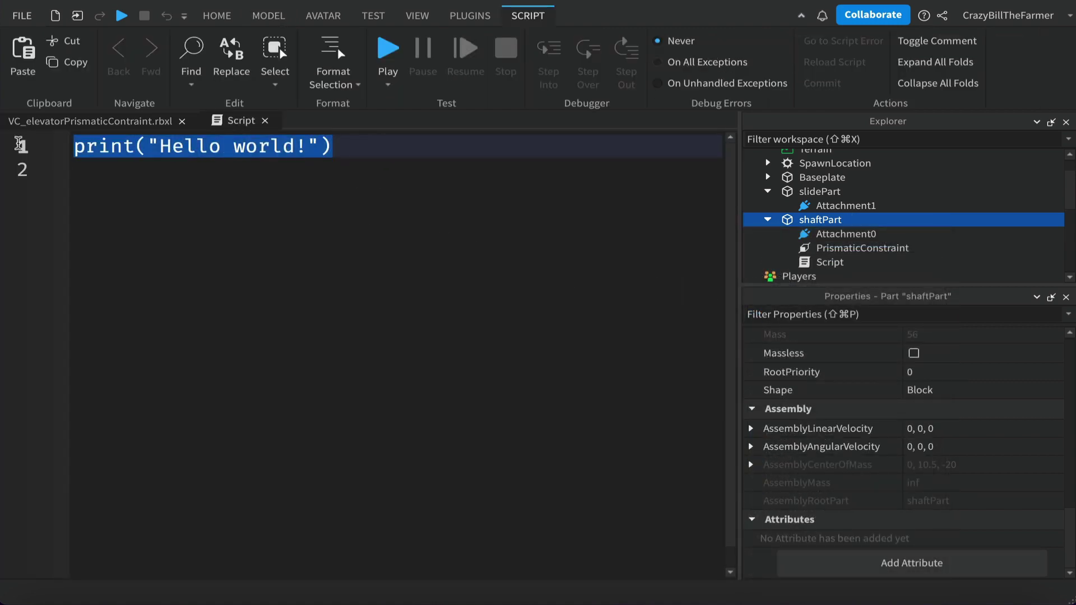
{"action": "key", "text": "BackSpace"}
{"action": "key", "text": "Return"}
{"action": "key", "text": "Return"}
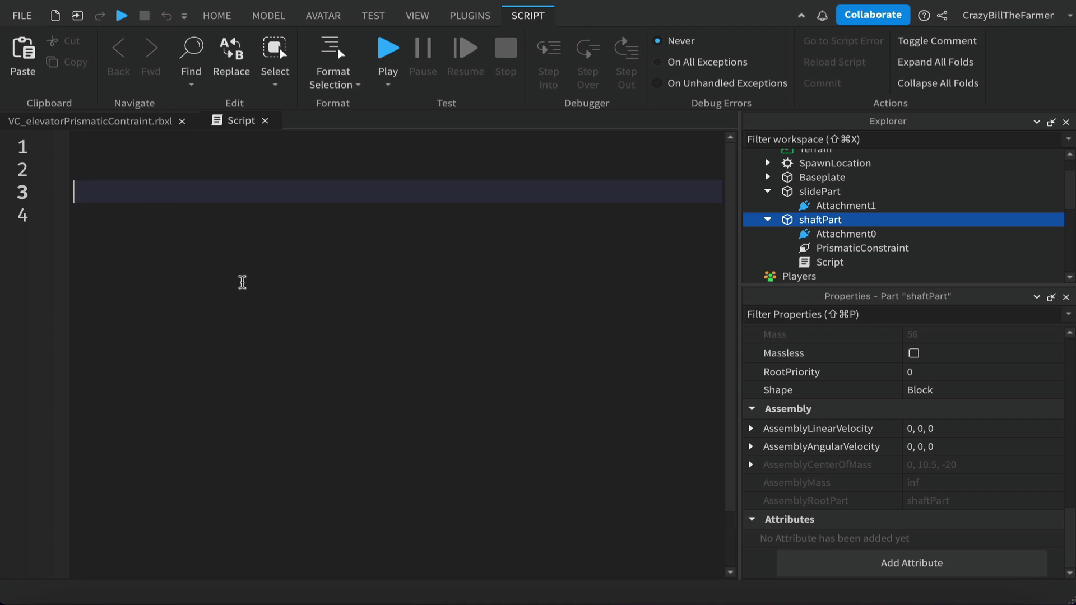
- Define 'local shaft = script.Parent' and 'local pris = shaft.PrismaticConstraint'
{"action": "left_click", "coordinate": [242, 266]}
{"action": "type", "text": "l"}
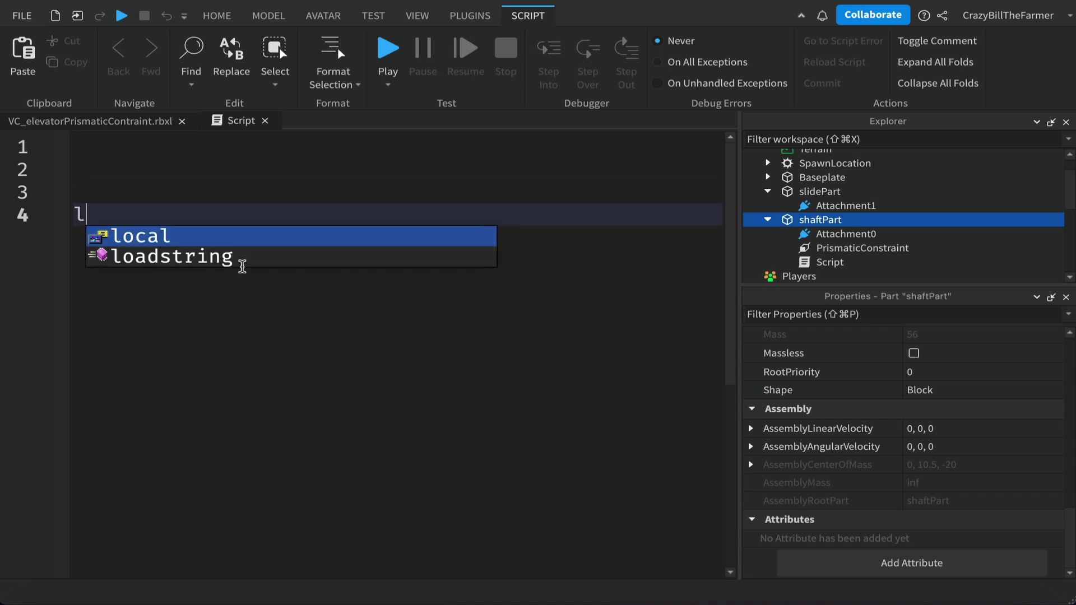
{"action": "type", "text": "ocal shaf"}
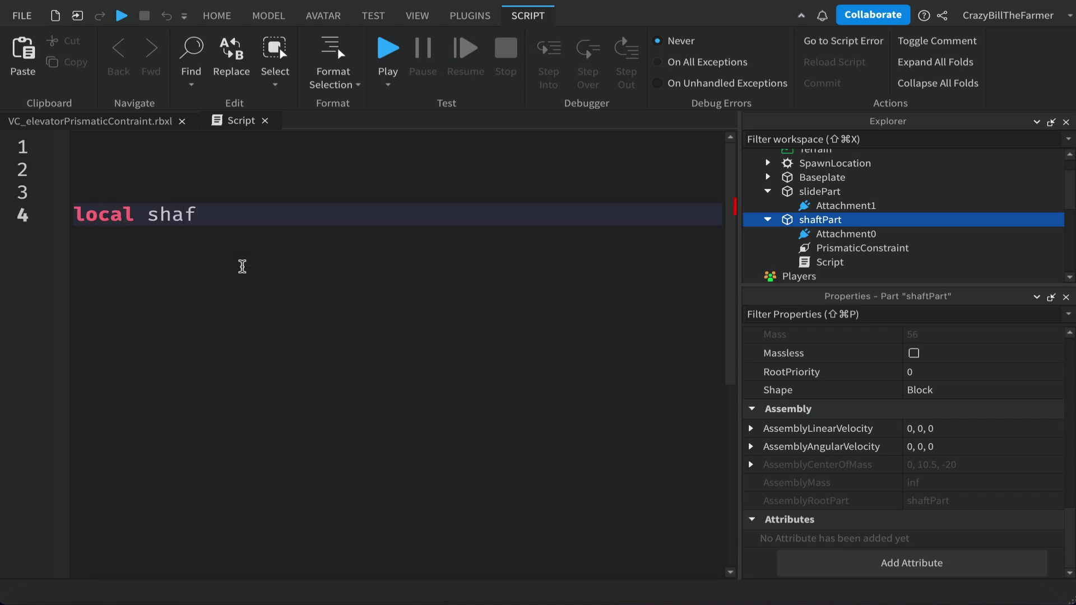
{"action": "type", "text": "t = script.Parent"}
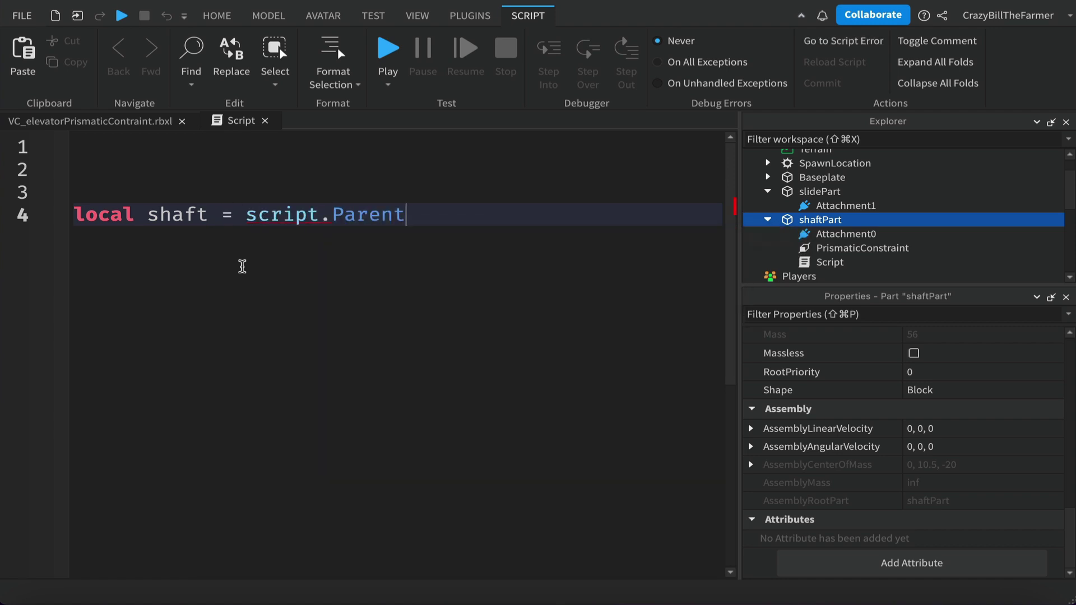
{"action": "key", "text": "Return"}
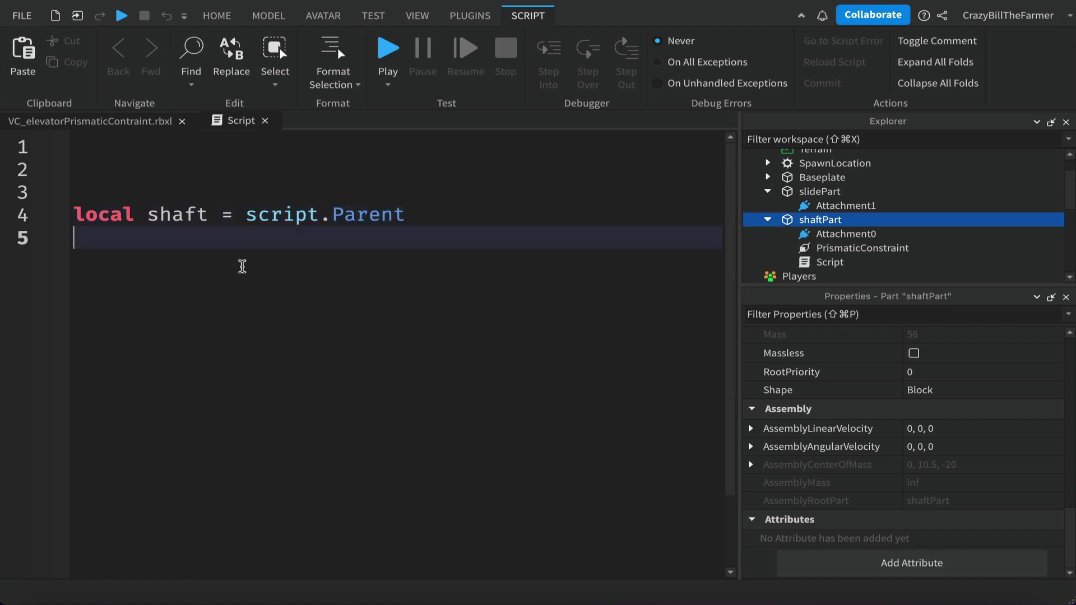
{"action": "type", "text": "local pris"}
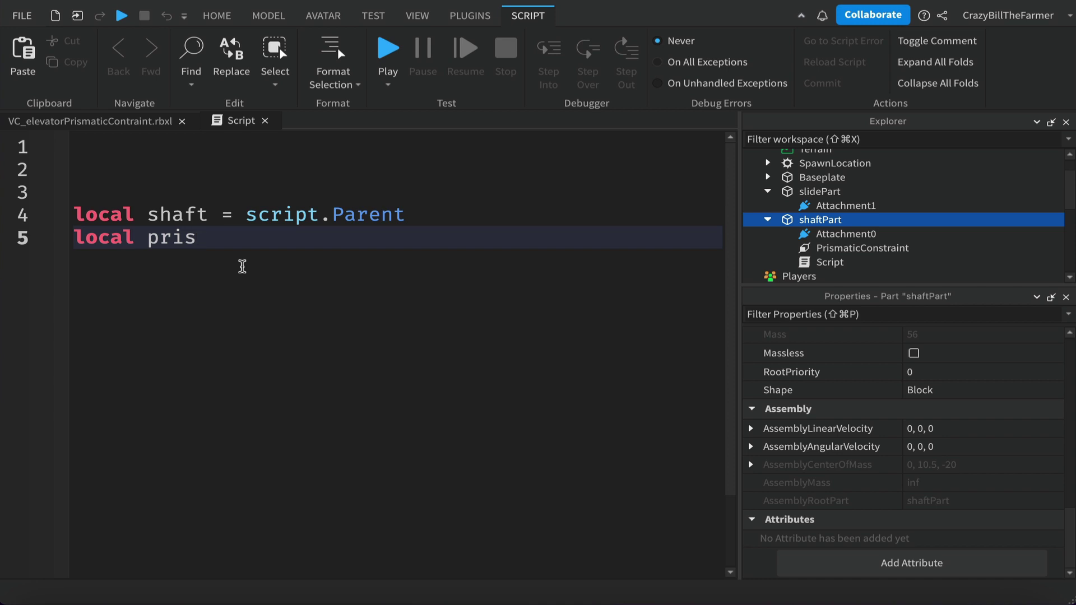
{"action": "type", "text": " = sh"}
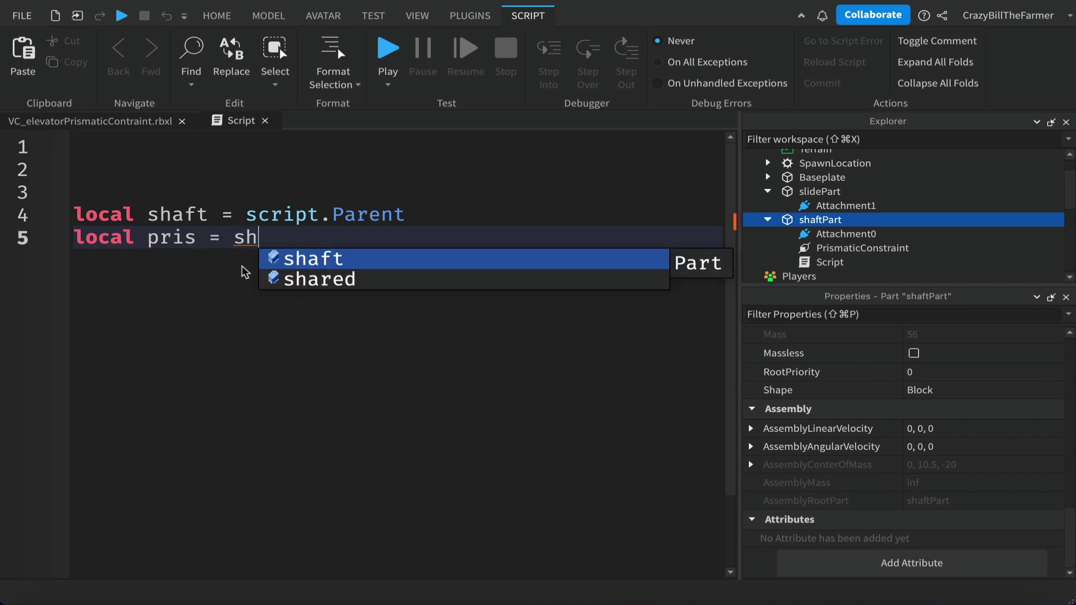
{"action": "key", "text": "Tab"}
{"action": "type", "text": ".Pr"}
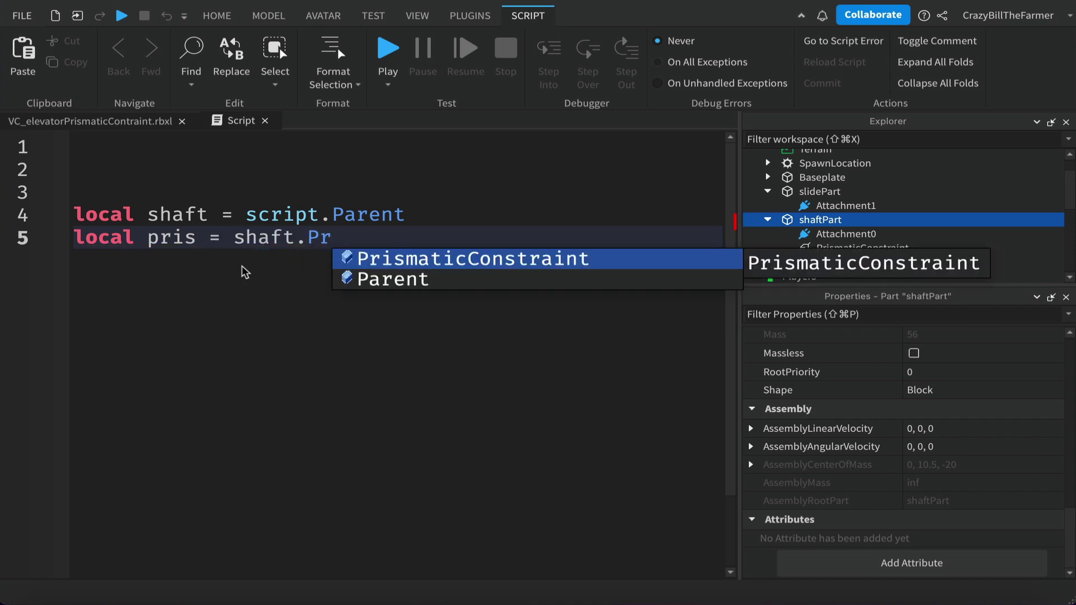
{"action": "key", "text": "Tab"}
- Add an empty 'while true do … end' loop below the variables
{"action": "key", "text": "Return"}
{"action": "key", "text": "Return"}
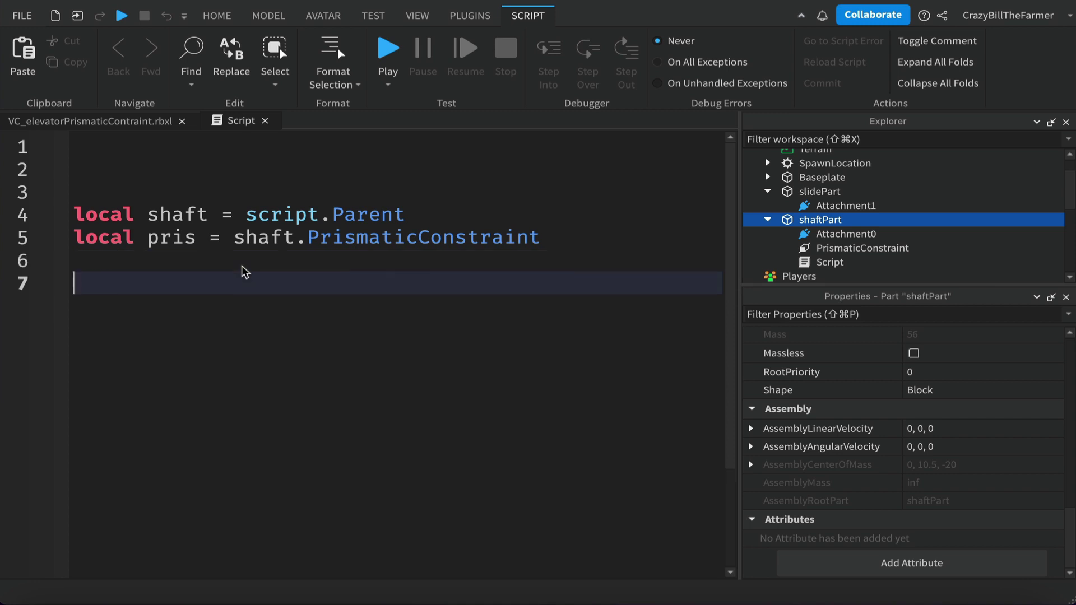
{"action": "type", "text": "eh"}
{"action": "key", "text": "BackSpace"}
{"action": "key", "text": "BackSpace"}
{"action": "type", "text": "while"}
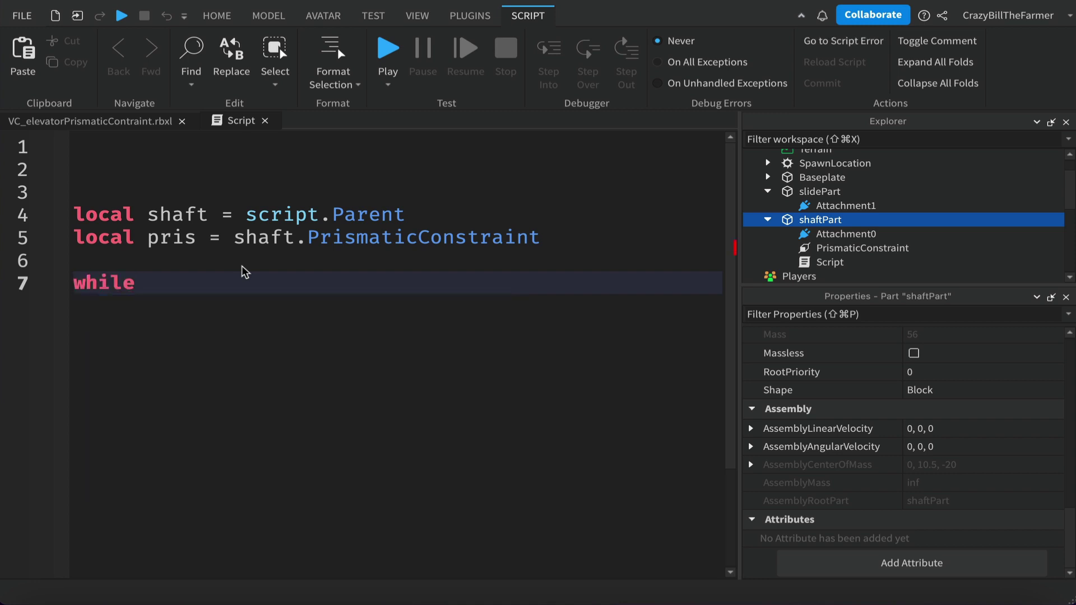
{"action": "type", "text": " true do"}
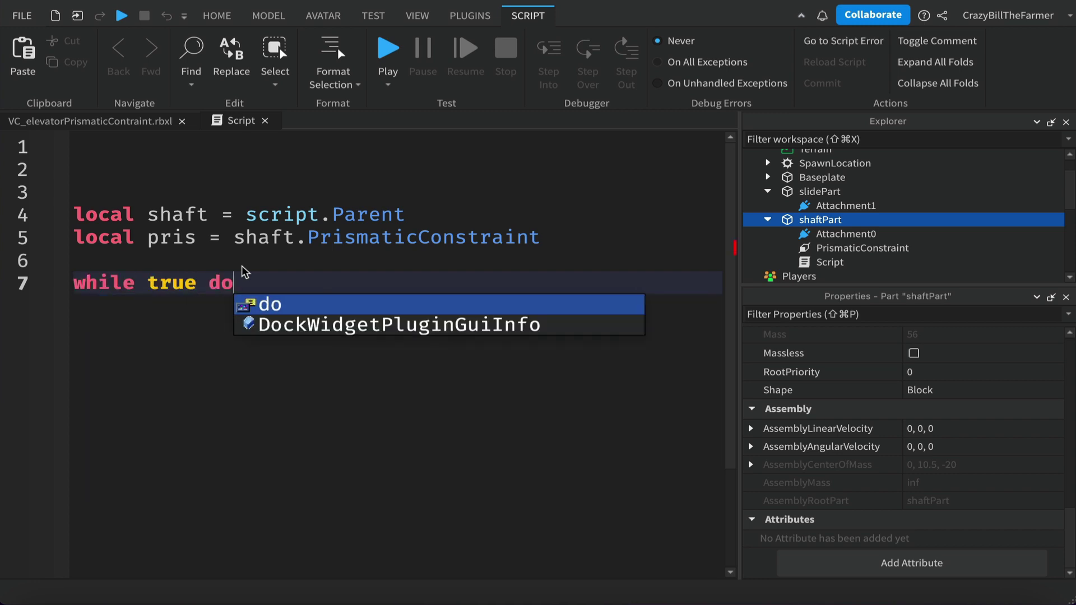
{"action": "key", "text": "Return"}
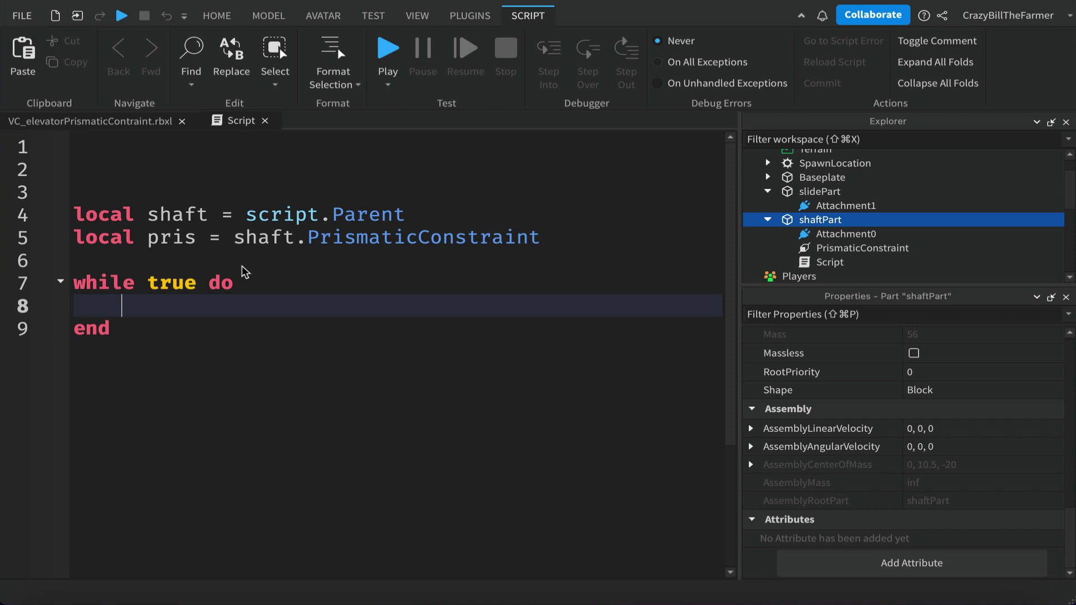
- Inside the loop, write 'pris.TargetPosition = 18' followed by 'task.wait(2)'
{"action": "type", "text": "pr"}
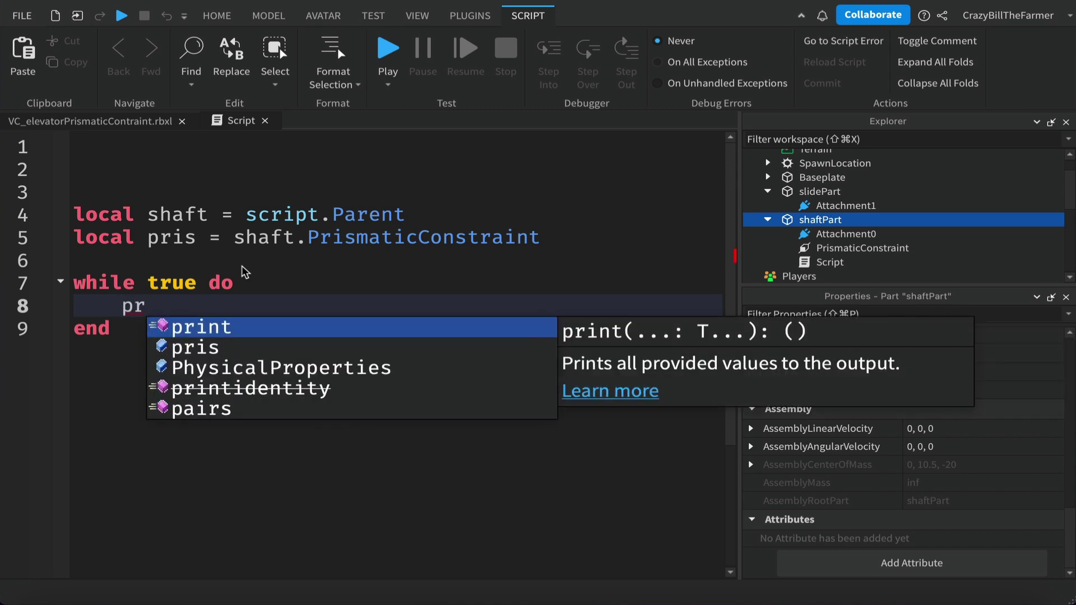
{"action": "type", "text": "is."}
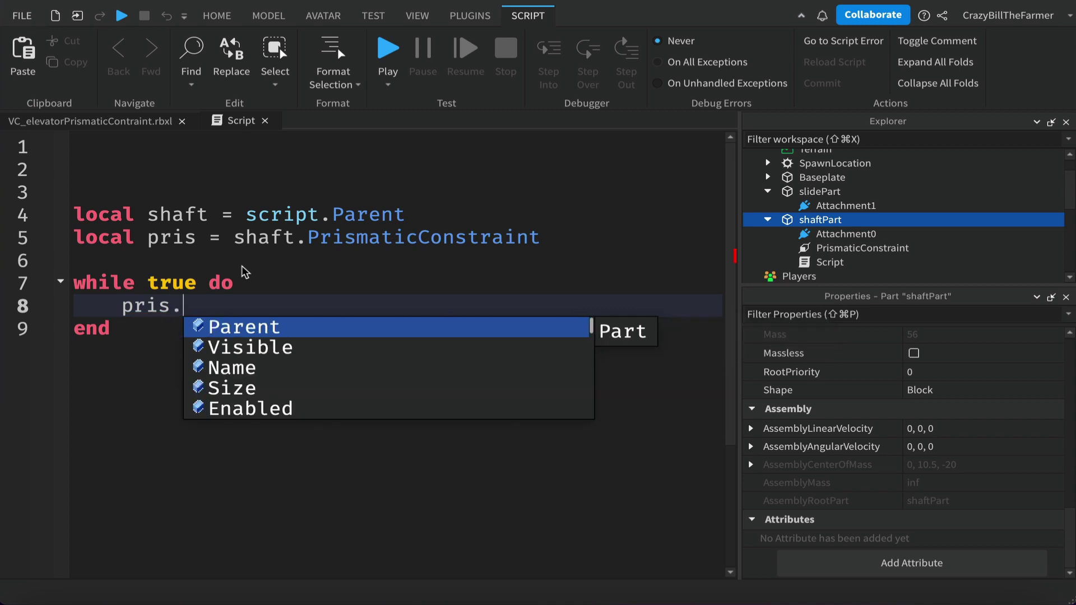
{"action": "type", "text": "Target"}
{"action": "key", "text": "Tab"}
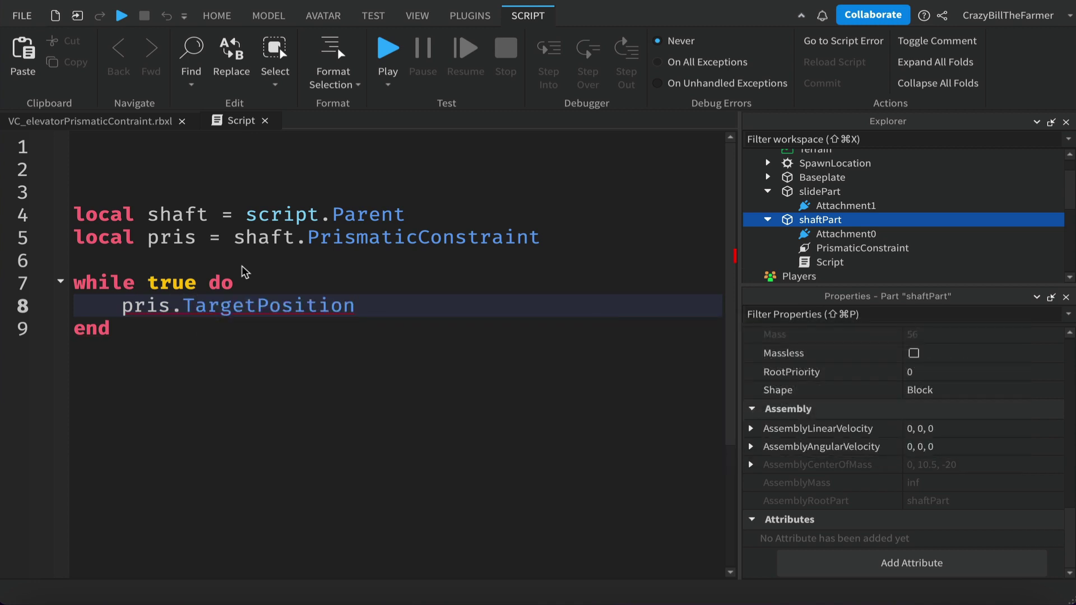
{"action": "type", "text": "= 18"}
{"action": "key", "text": "Return"}
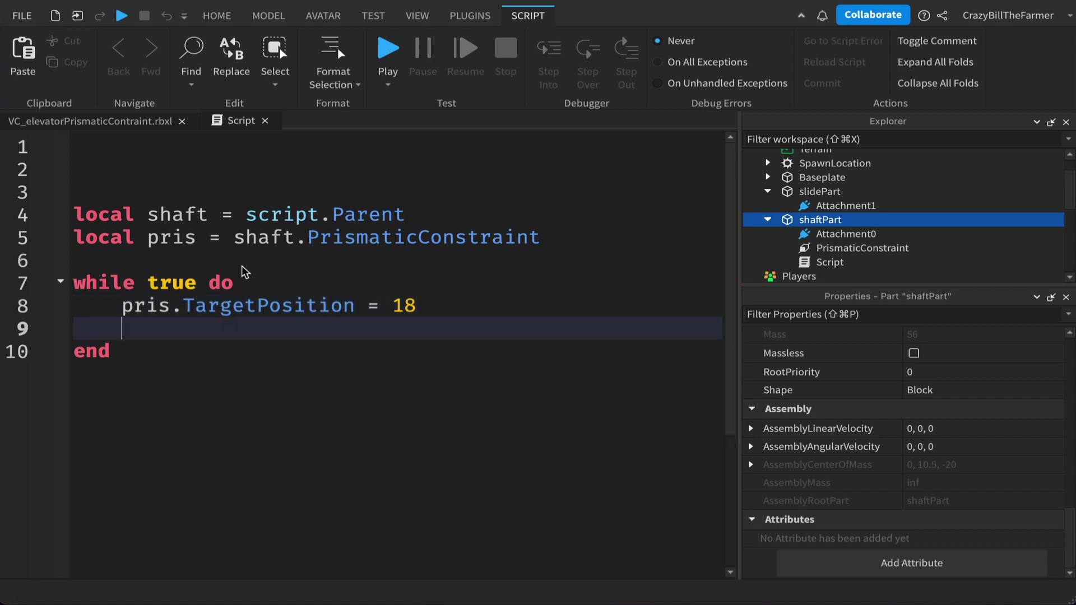
{"action": "type", "text": "t"}
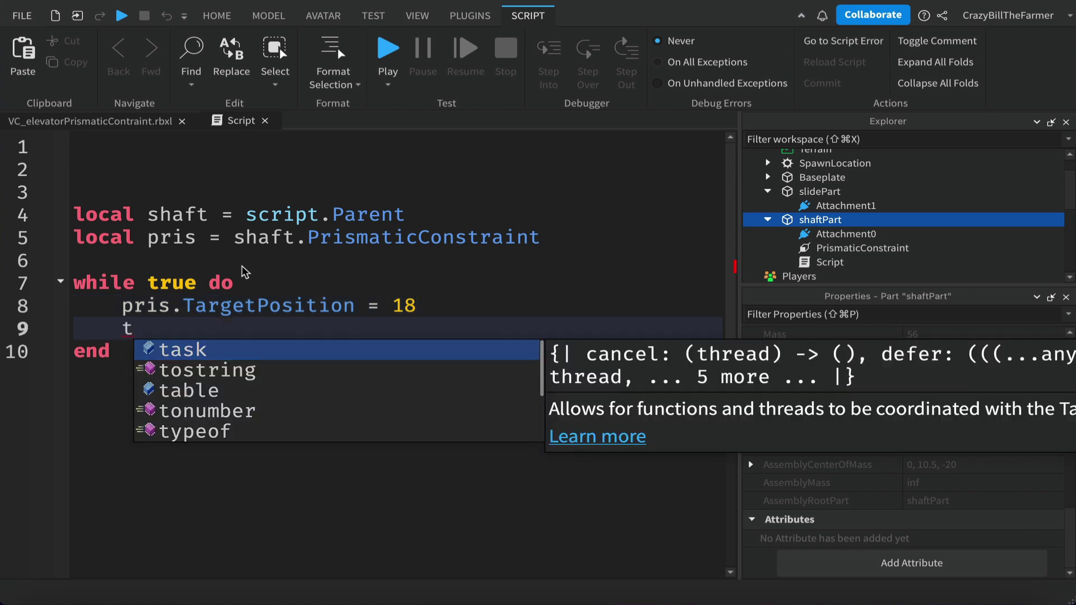
{"action": "key", "text": "Tab"}
{"action": "type", "text": "."}
{"action": "key", "text": "Tab"}
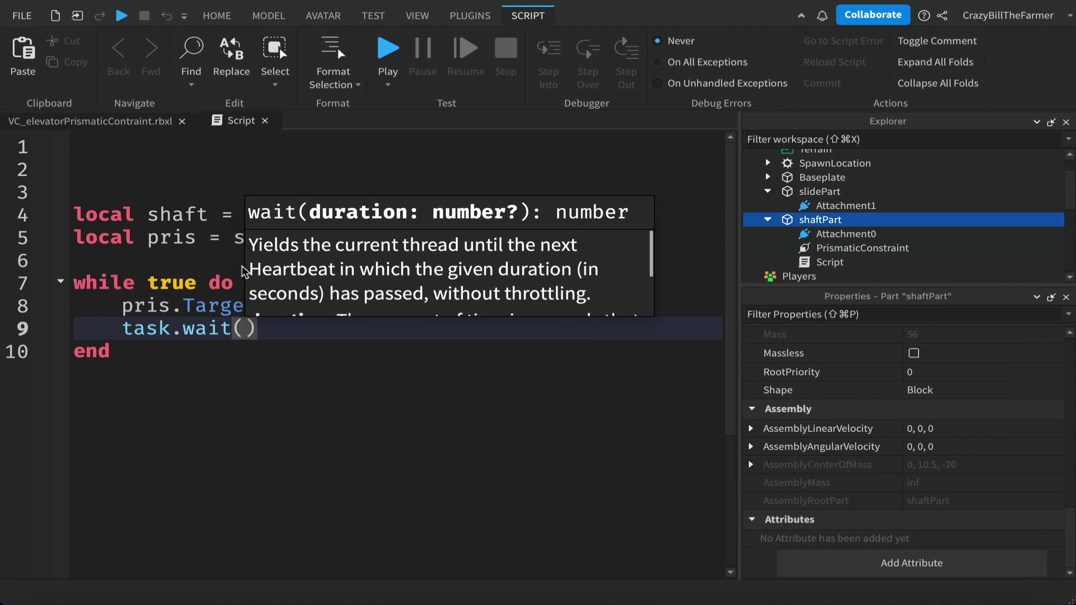
{"action": "type", "text": "2"}
{"action": "key", "text": "Escape"}
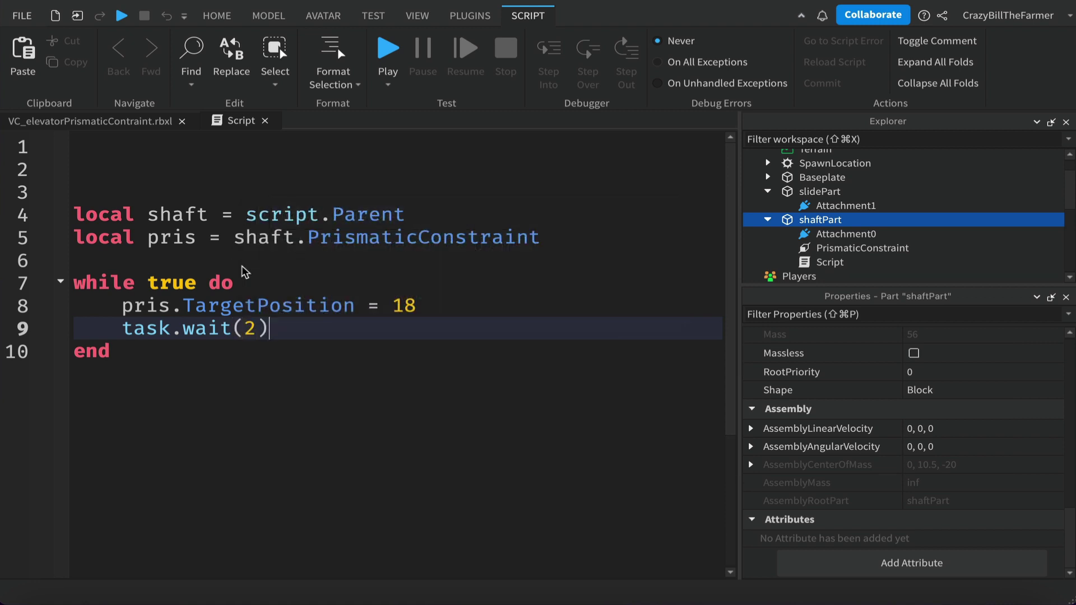
{"action": "key", "text": "Return"}
- Add 'pris.TargetPosition = 2' and a second 'task.wait(2)' to the loop
{"action": "type", "text": "pr"}
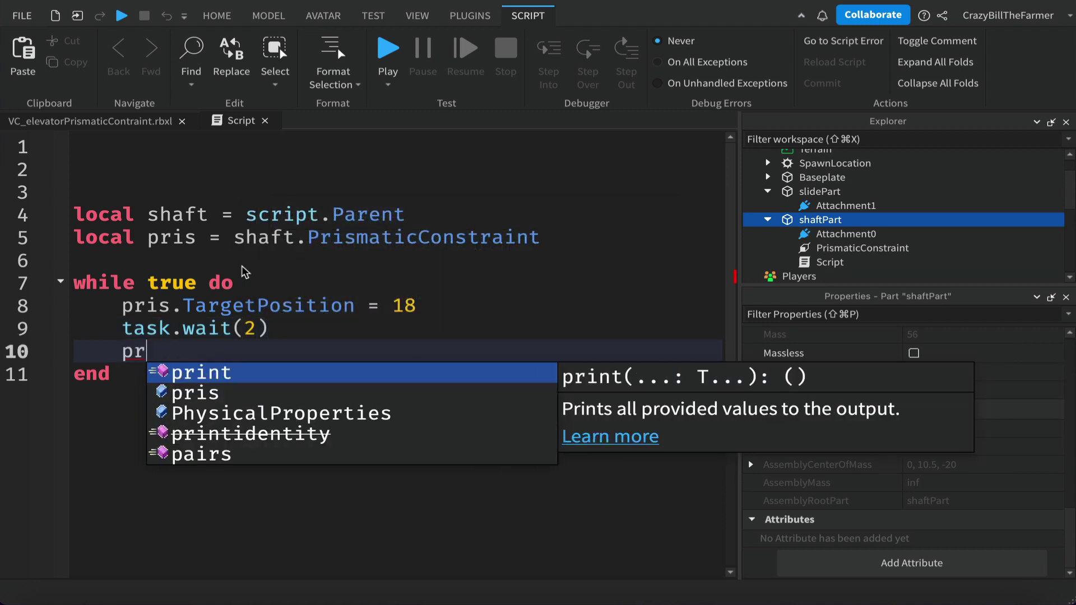
{"action": "type", "text": "i"}
{"action": "key", "text": "Tab"}
{"action": "key", "text": "super+z"}
{"action": "type", "text": "s"}
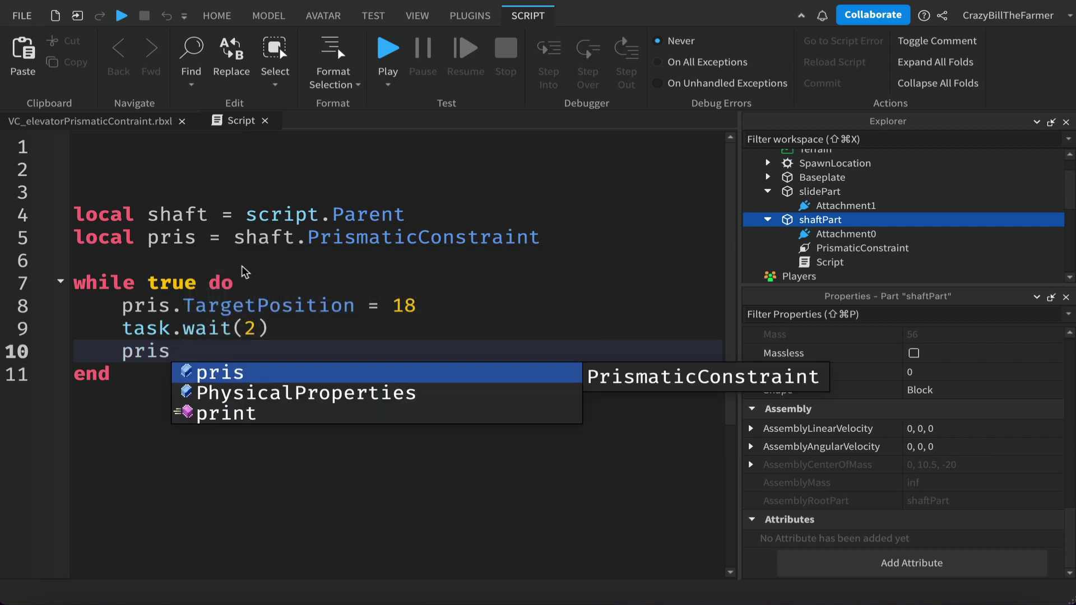
{"action": "type", "text": ".T"}
{"action": "key", "text": "Tab"}
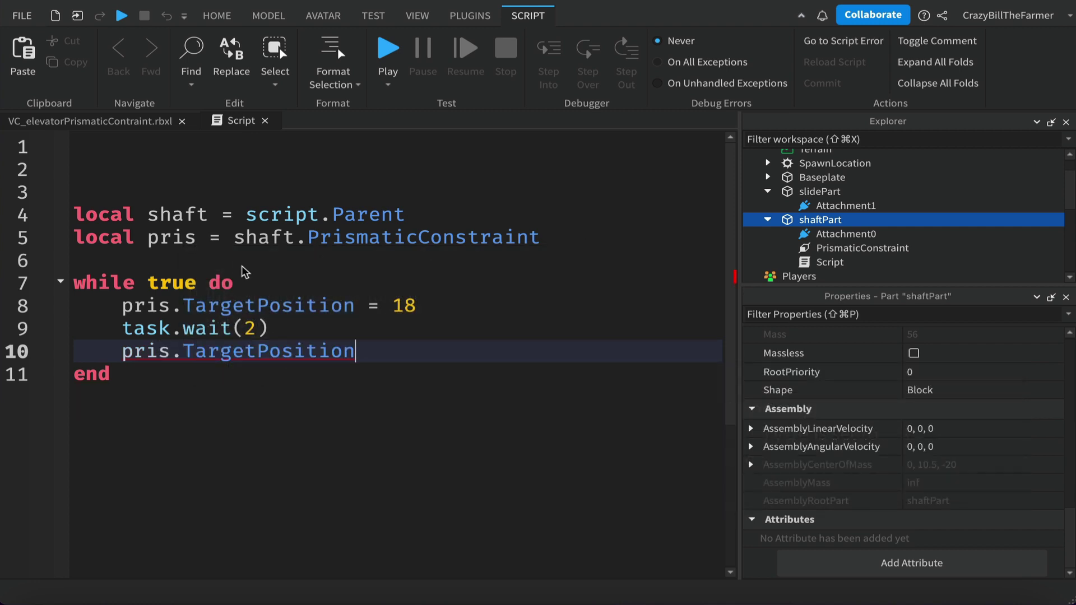
{"action": "type", "text": "= 2"}
{"action": "key", "text": "Return"}
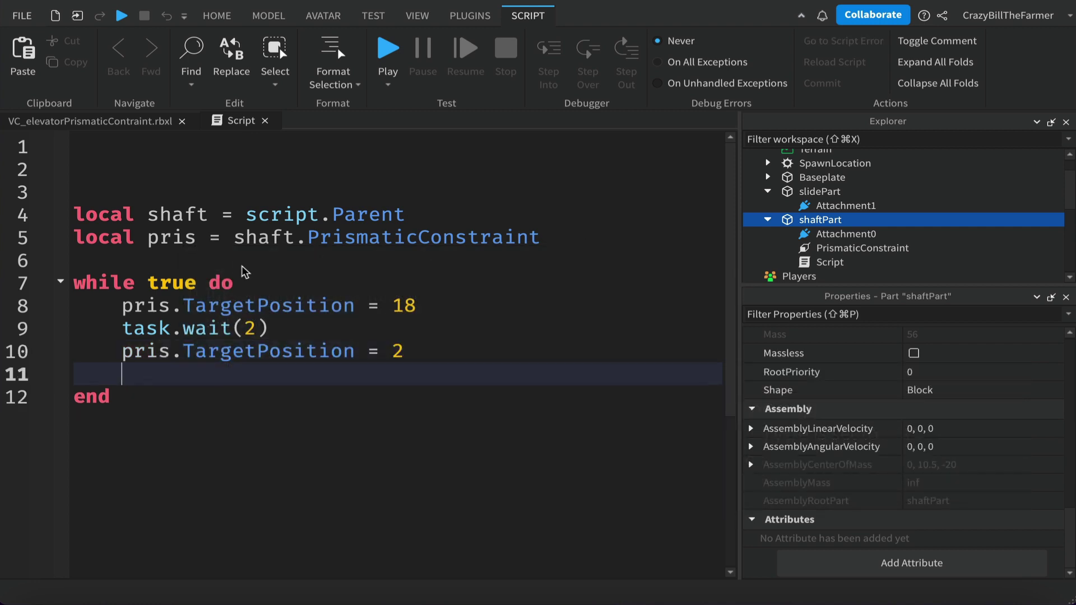
{"action": "type", "text": "task."}
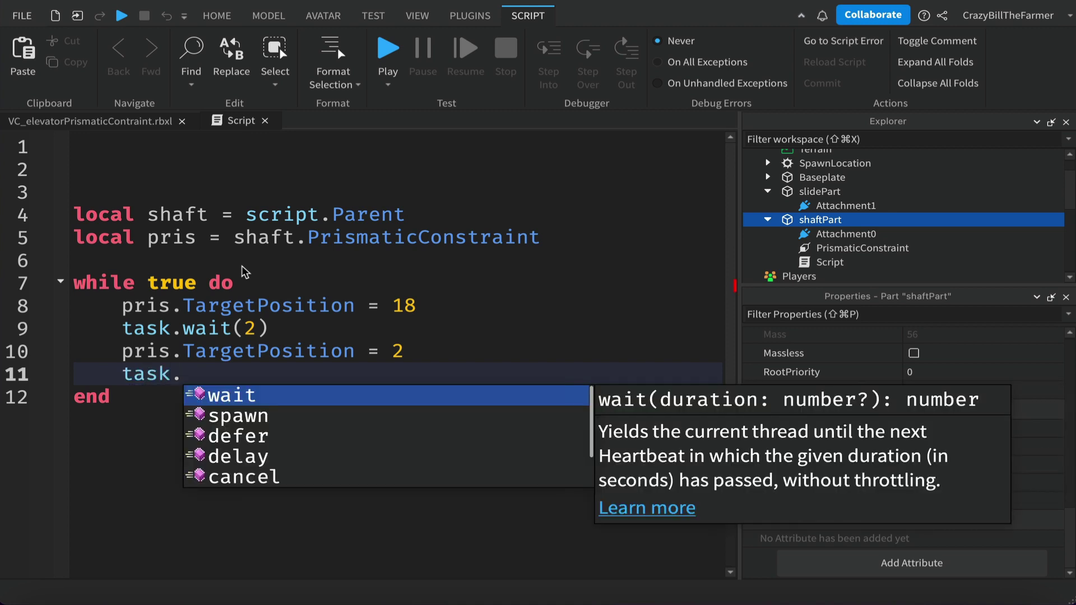
{"action": "key", "text": "Tab"}
{"action": "type", "text": "2"}
{"action": "key", "text": "End"}
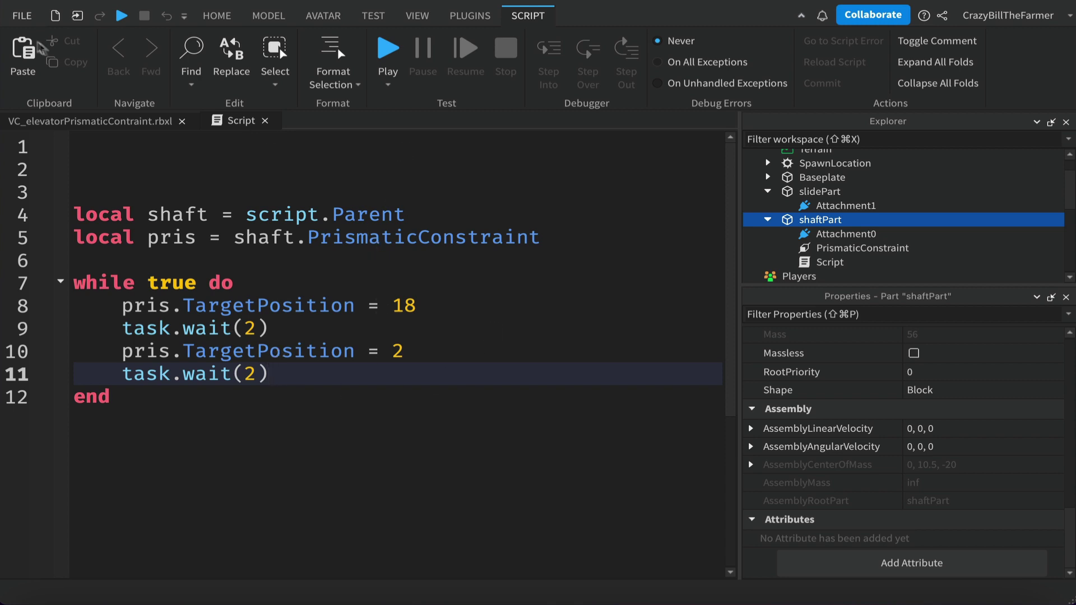
- Save the place to file, show the Output panel, and start a Play test
{"action": "left_click", "coordinate": [25, 21]}
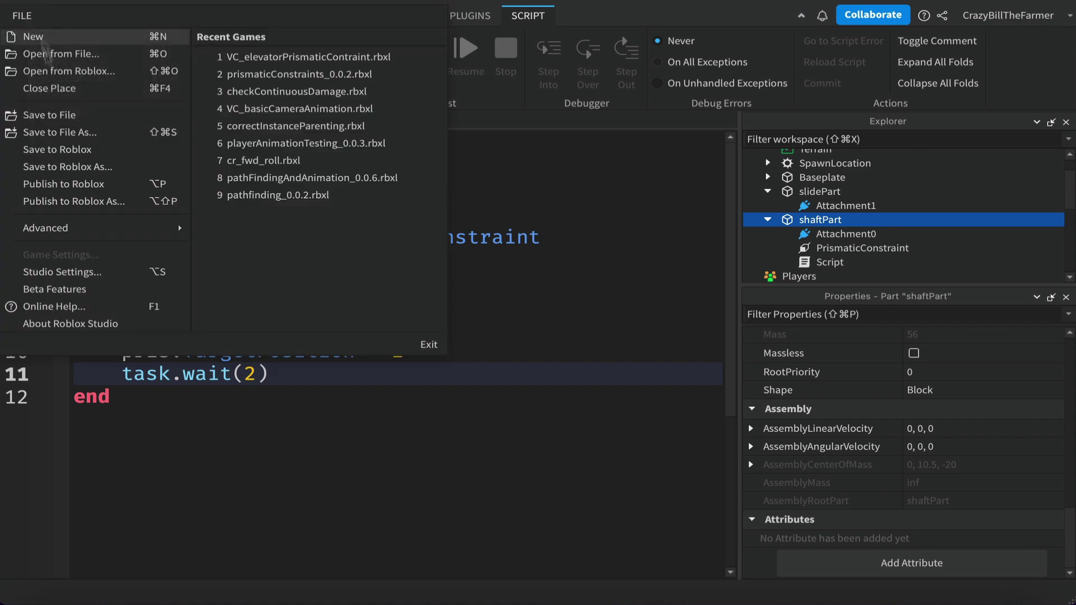
{"action": "left_click", "coordinate": [44, 116]}
{"action": "left_click", "coordinate": [418, 15]}
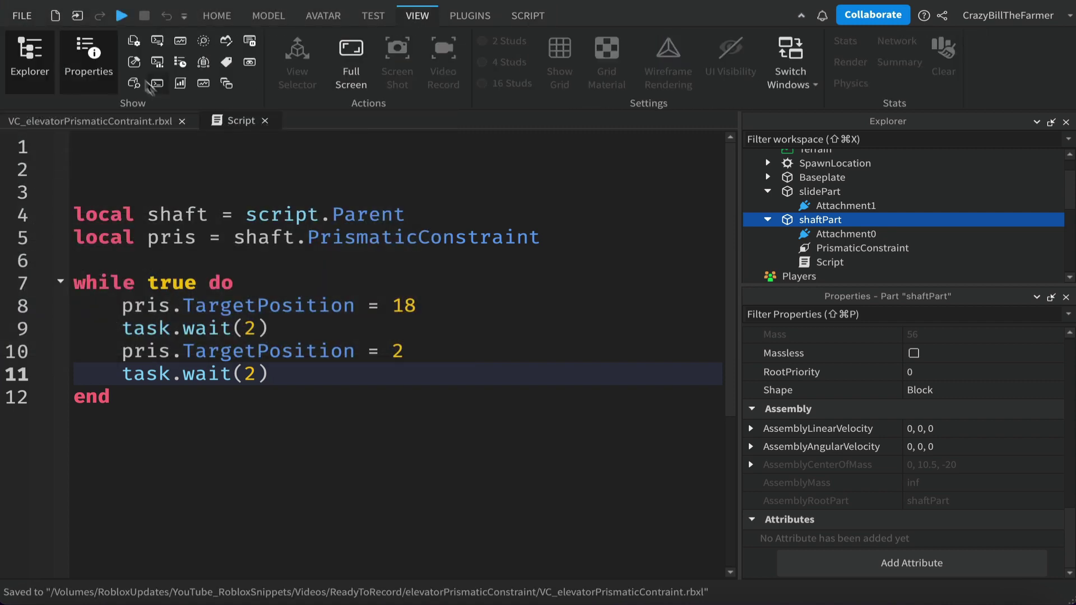
{"action": "left_click", "coordinate": [158, 41]}
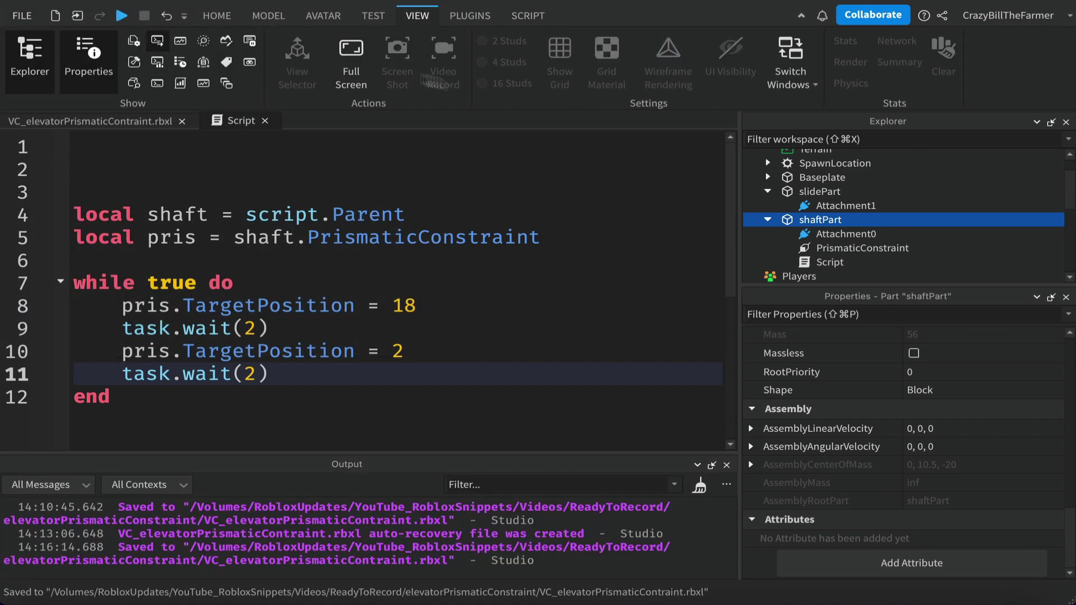
{"action": "left_click", "coordinate": [122, 16]}
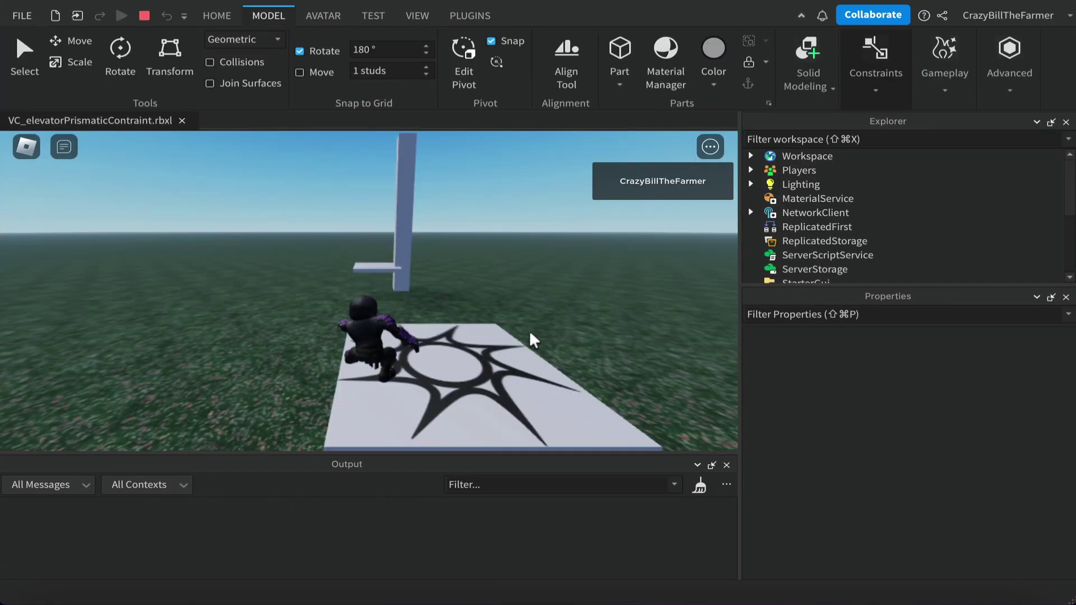
- Walk and jump the avatar onto the slidePart platform, then turn the camera to watch it rise
{"action": "key", "text": "a"}
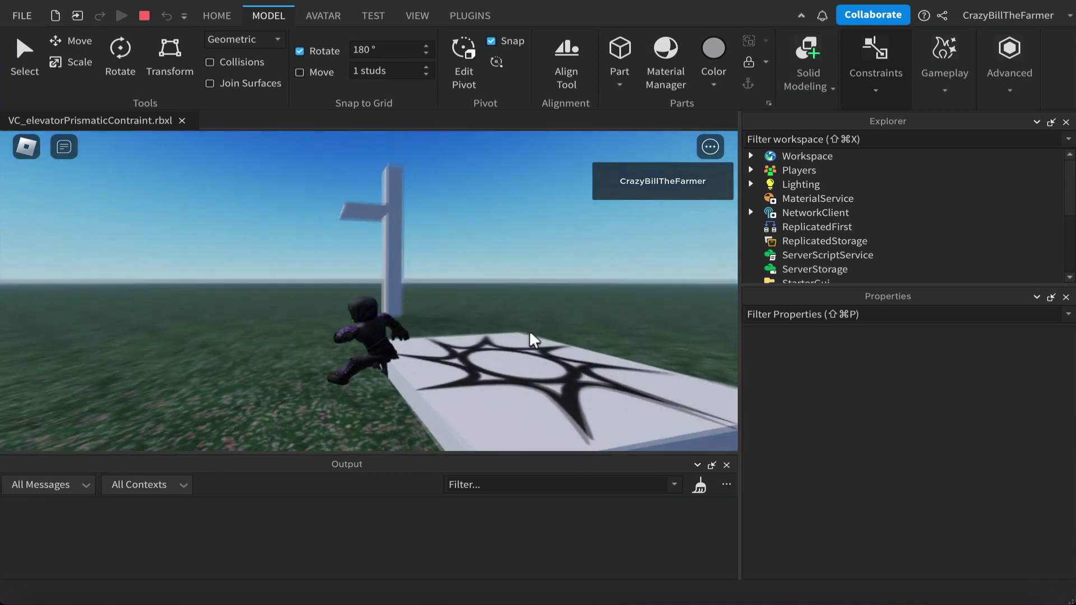
{"action": "key", "text": "w"}
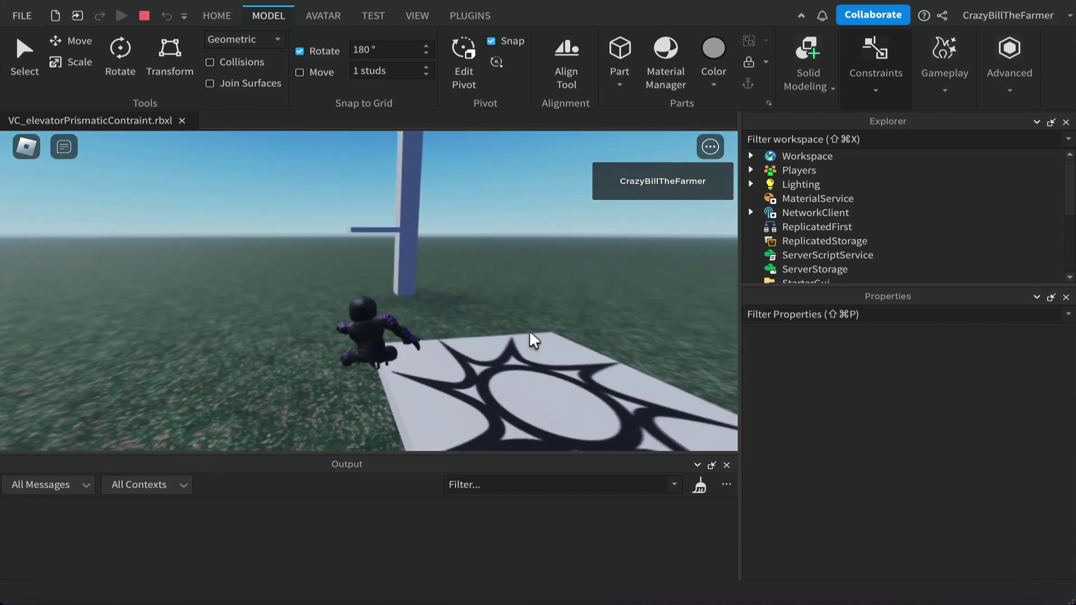
{"action": "key", "text": "w"}
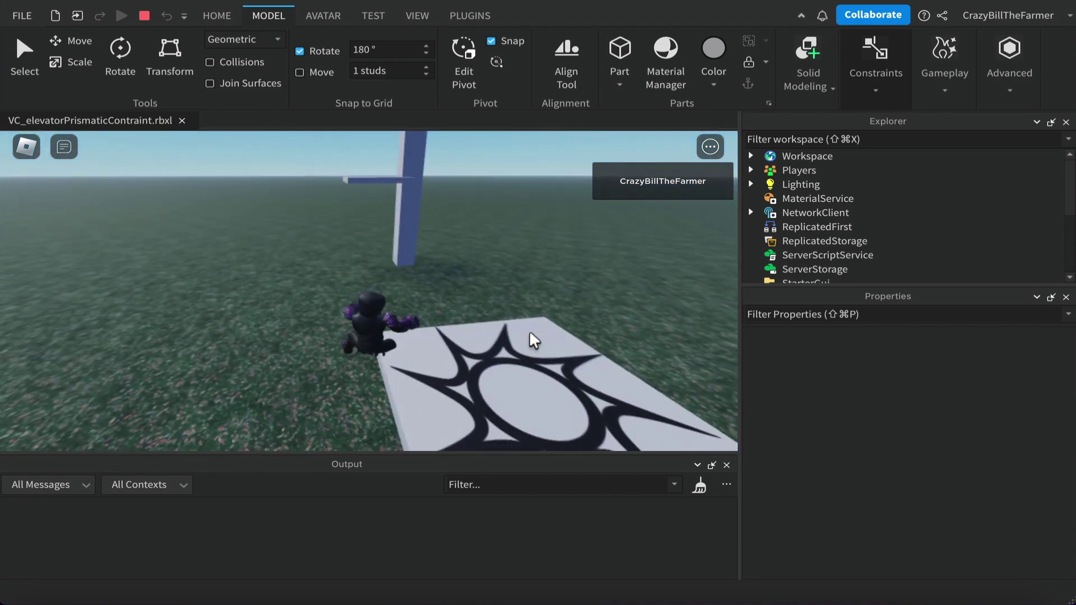
{"action": "key", "text": "w"}
{"action": "key", "text": "space"}
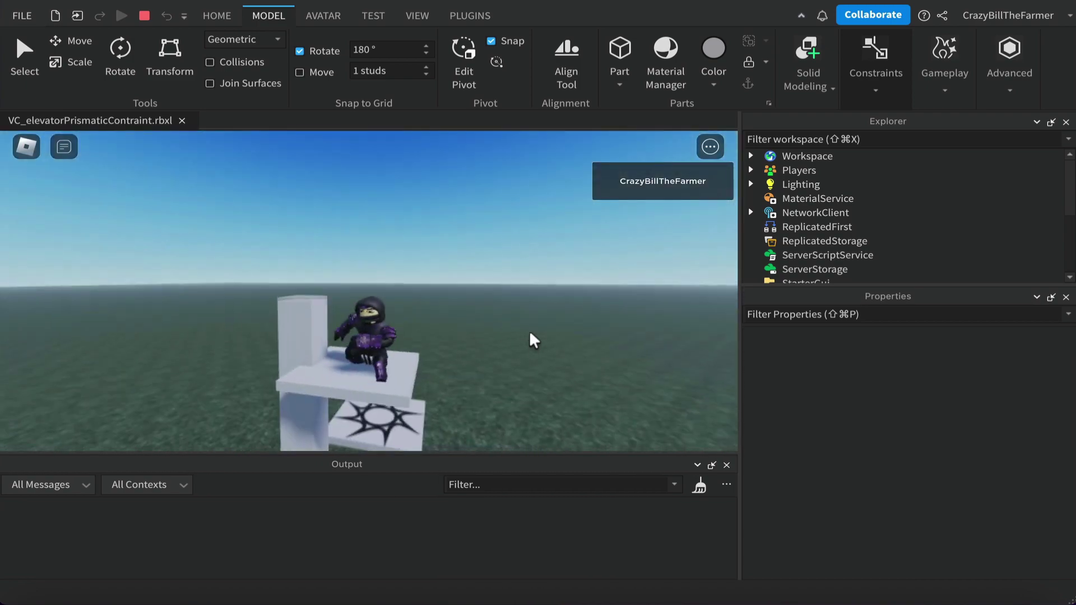
{"action": "key", "text": "w"}
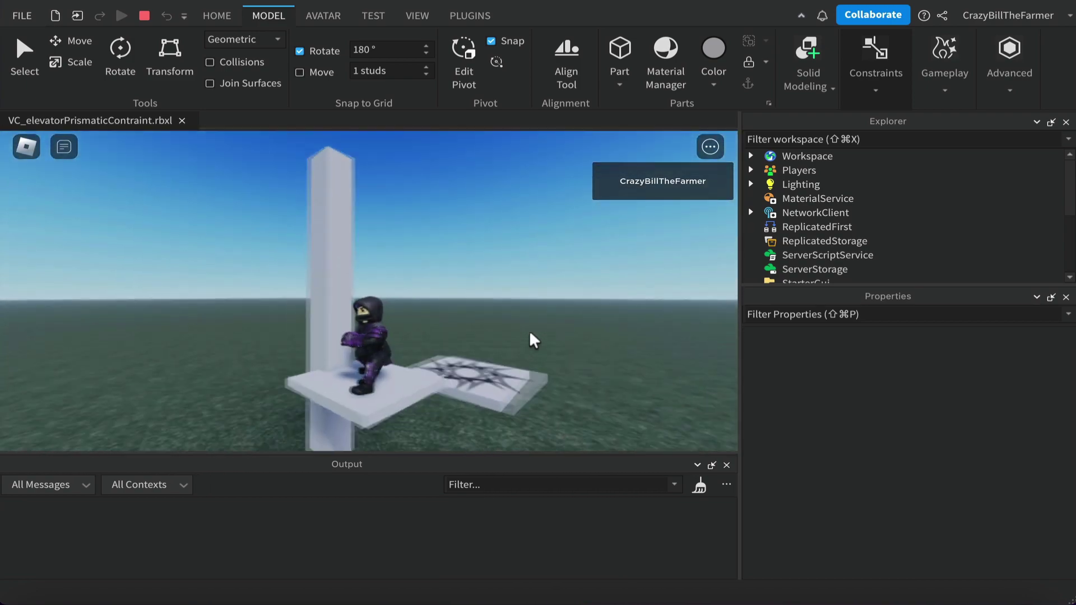
{"action": "key", "text": "Left"}
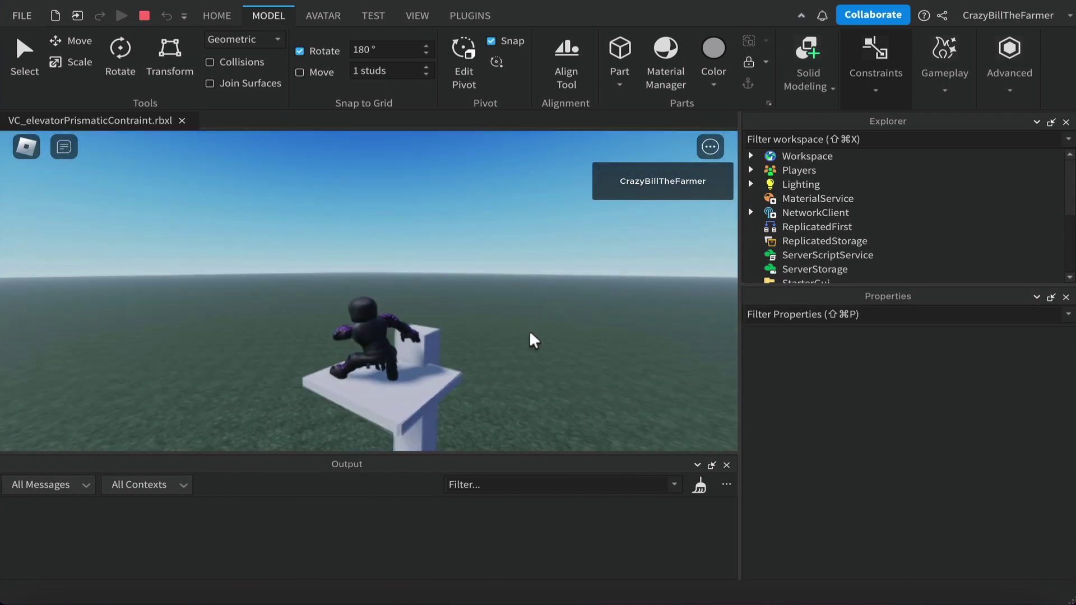
{"action": "key", "text": "Left"}
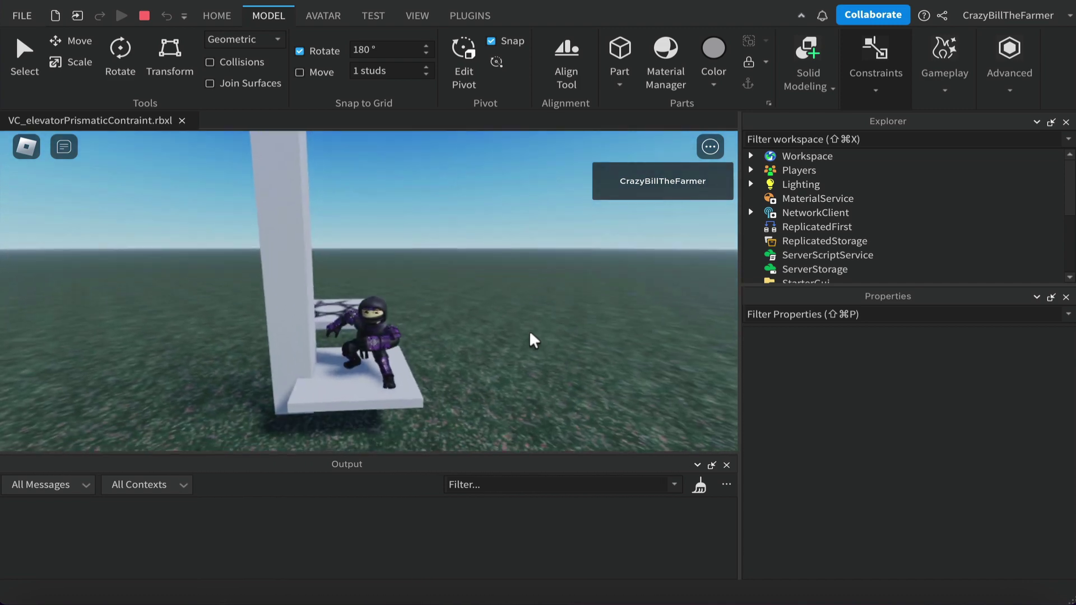